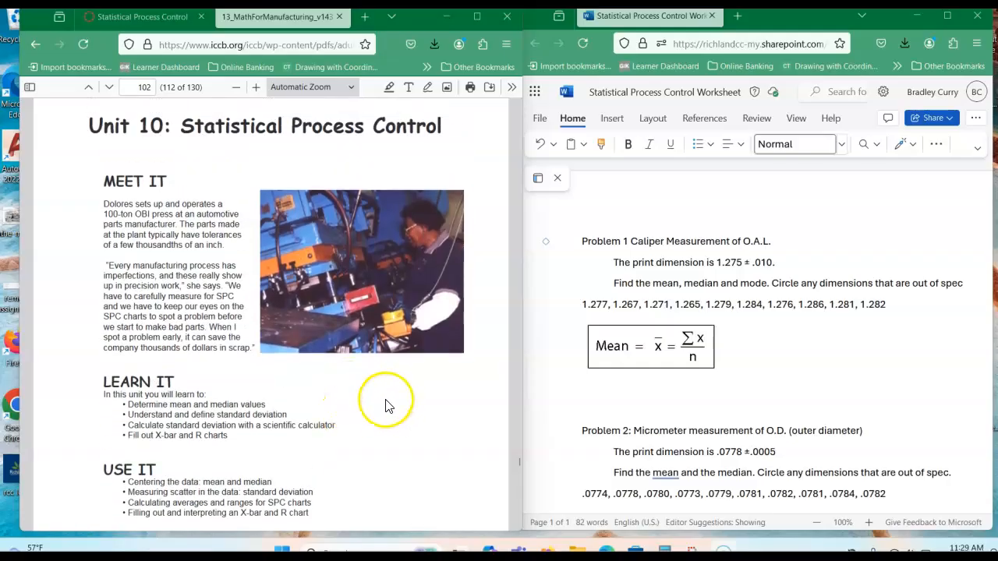
- Look through Unit 10 of the Math for Manufacturing workbook as far as Worksheet 10-1: Mean vs. Median
scroll(350, 382, down, 6)
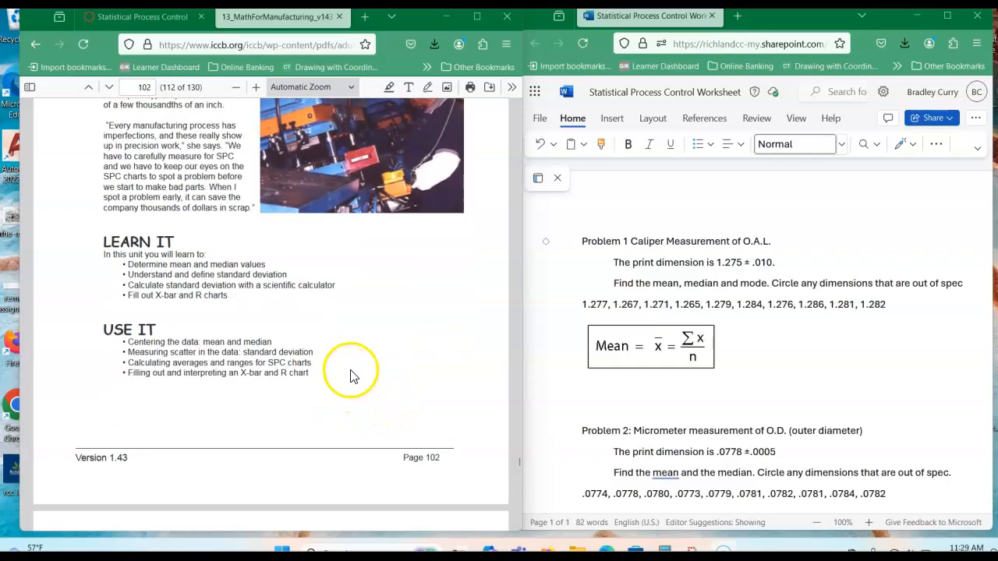
scroll(350, 374, down, 10)
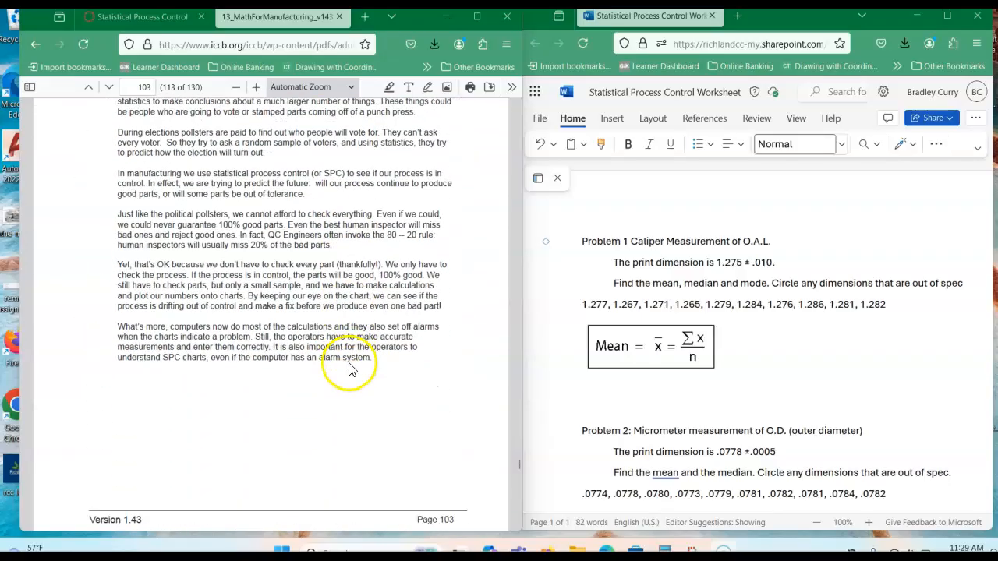
scroll(339, 366, down, 14)
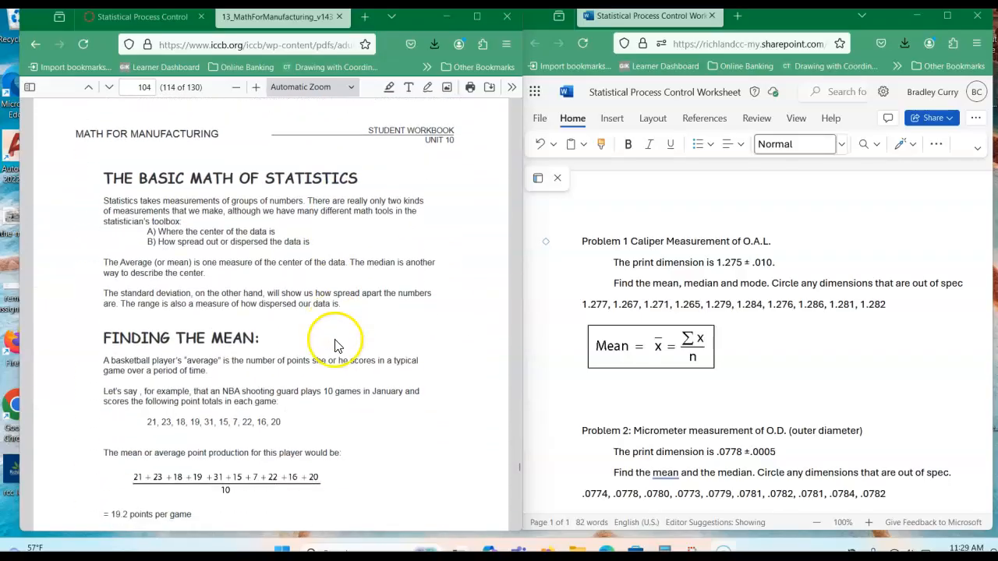
scroll(340, 344, down, 7)
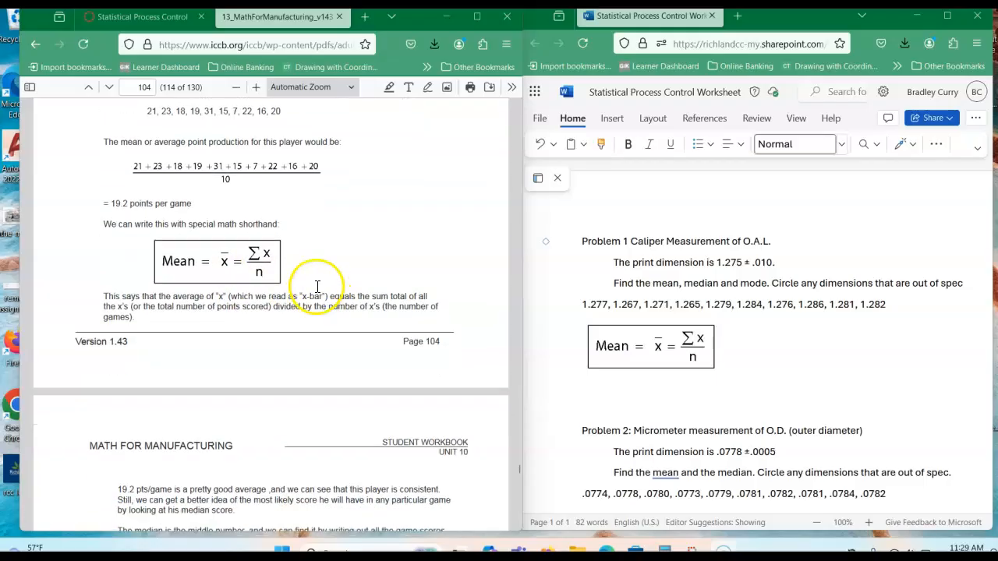
scroll(296, 273, down, 13)
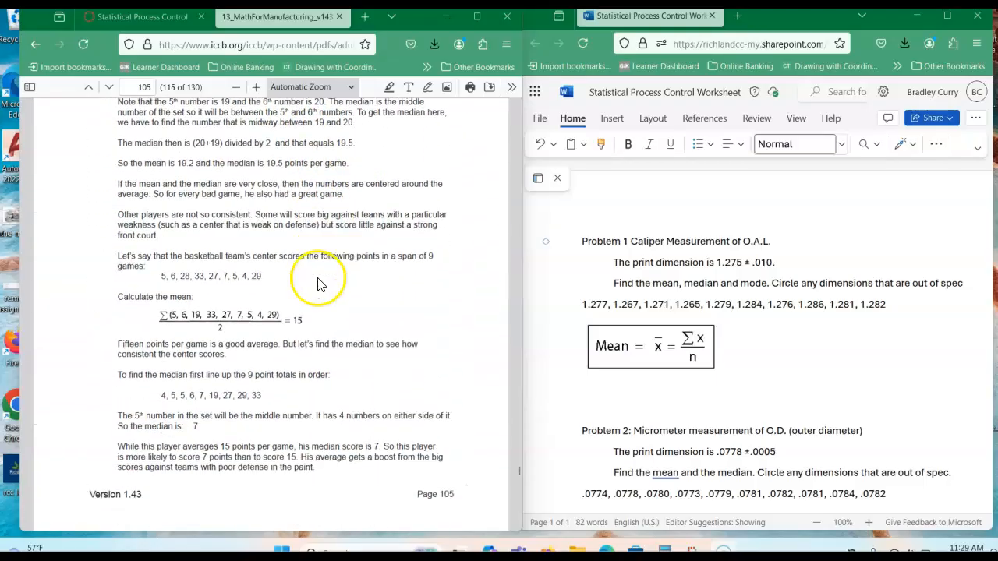
scroll(325, 294, down, 6)
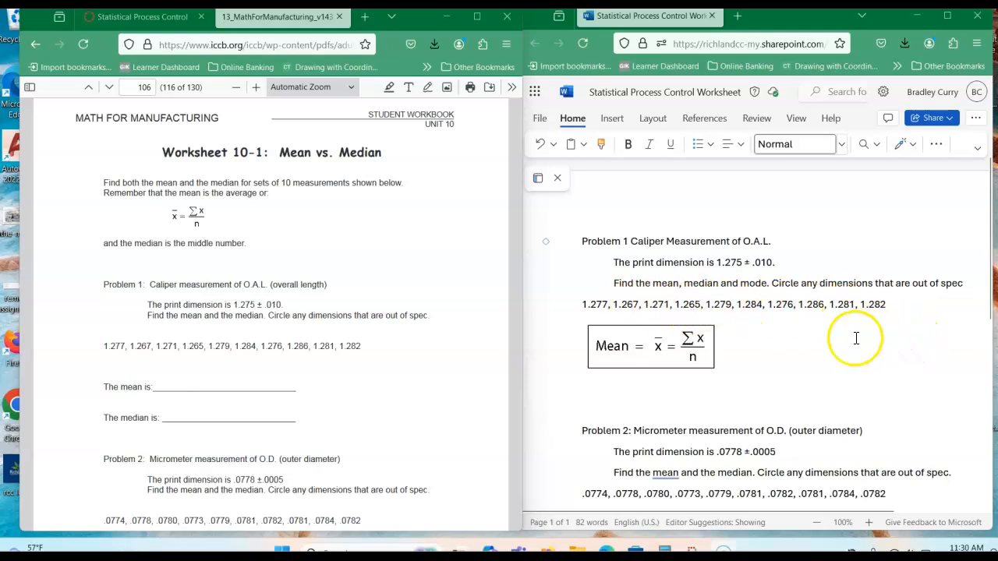
- Below Problem 1's mean formula, write X= 1.277+1.267+1.271+1.265+1.279+1.284+1.276+1.286+1.281+1.282
click(611, 395)
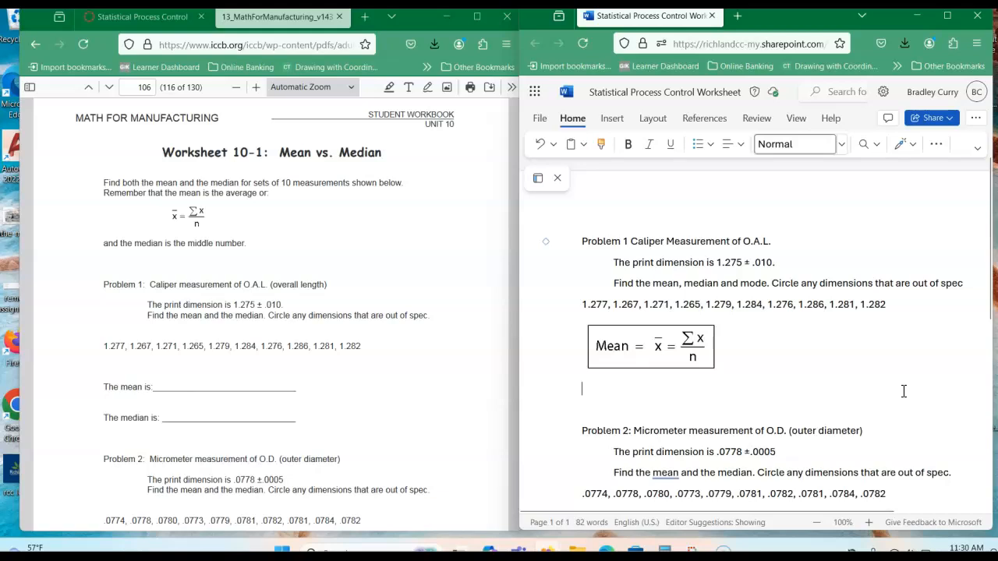
text(x)
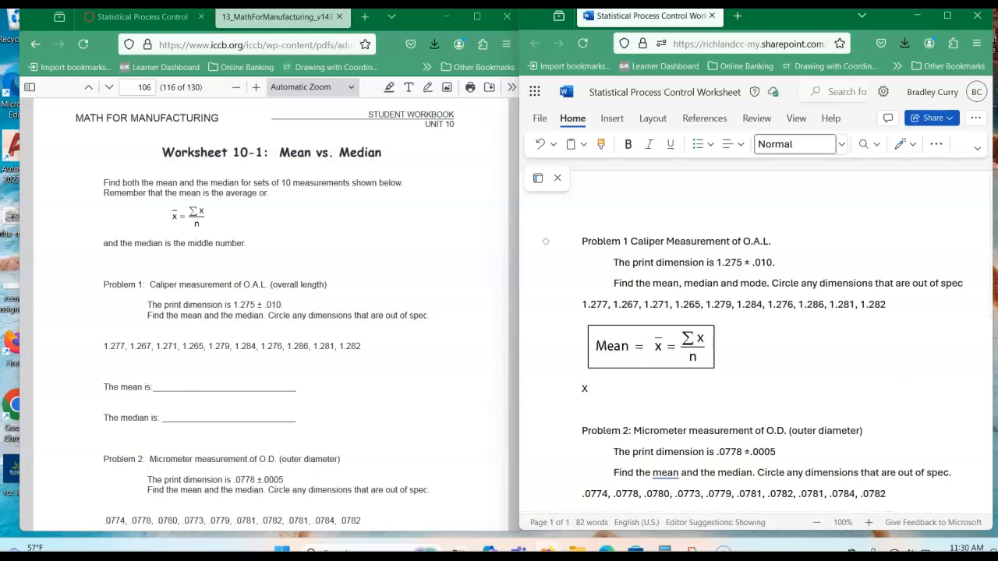
text(=)
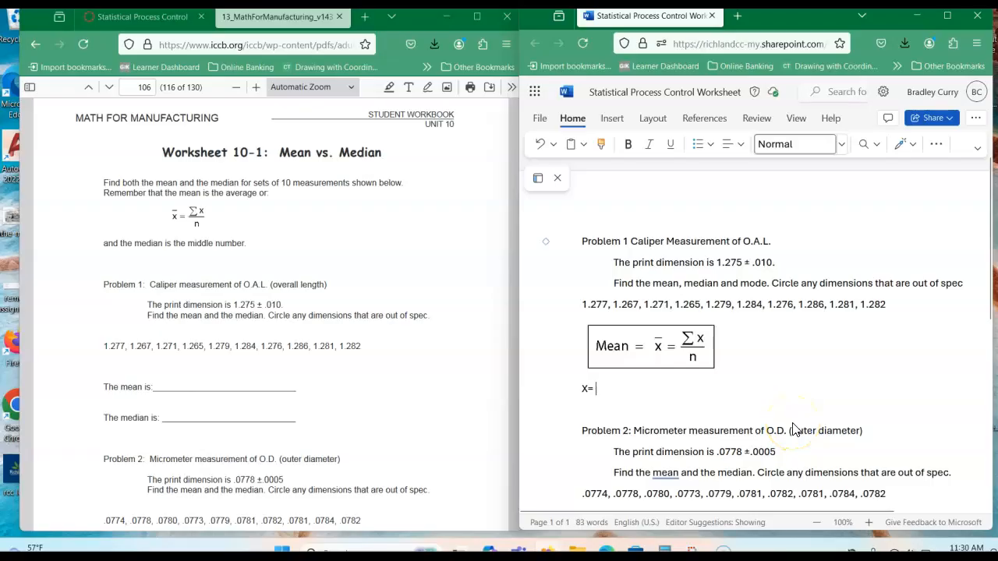
text(1.277)
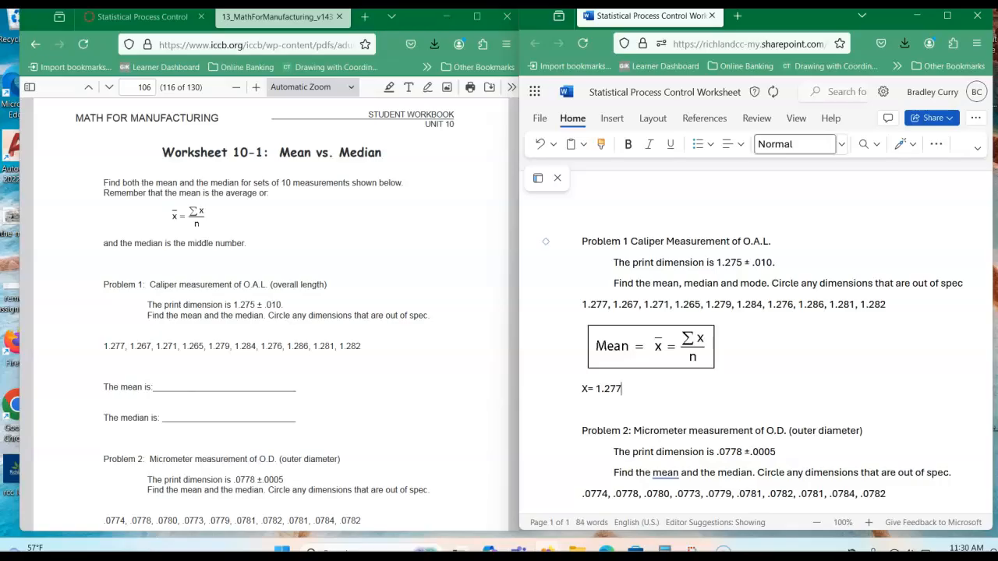
text(+1.267+1.271+1.265)
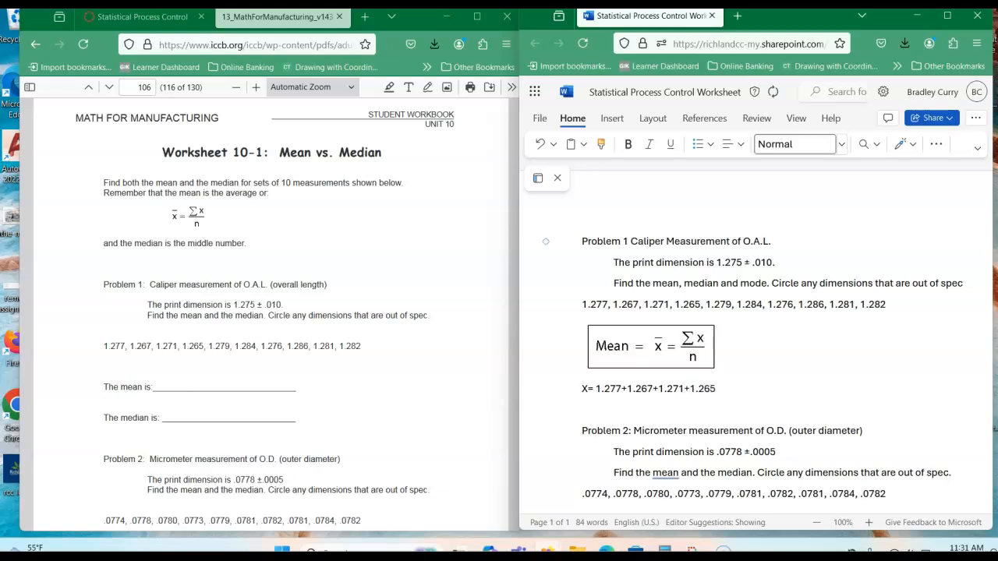
text(+1.279+1.284+1.276)
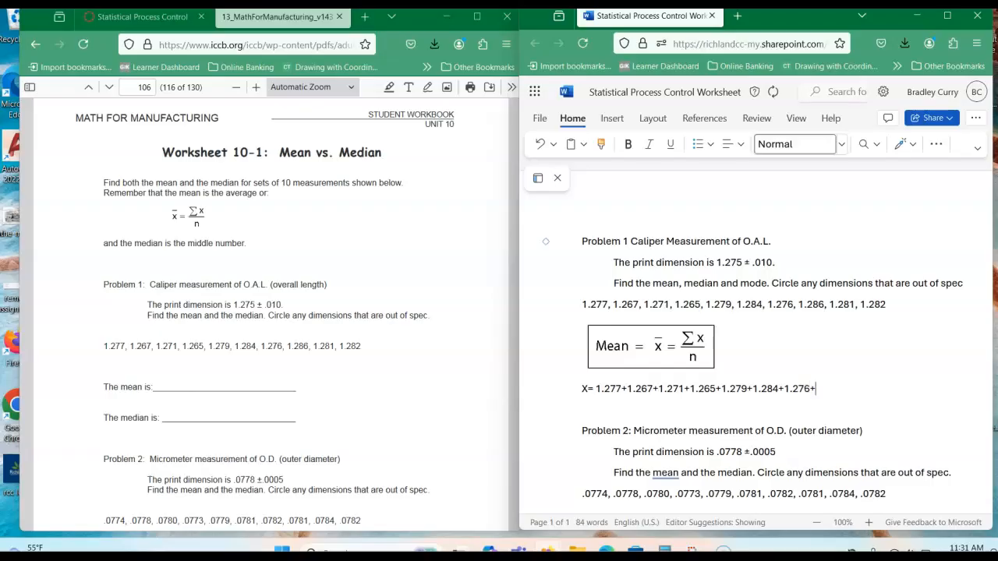
text(+1.286+1.281+1.282)
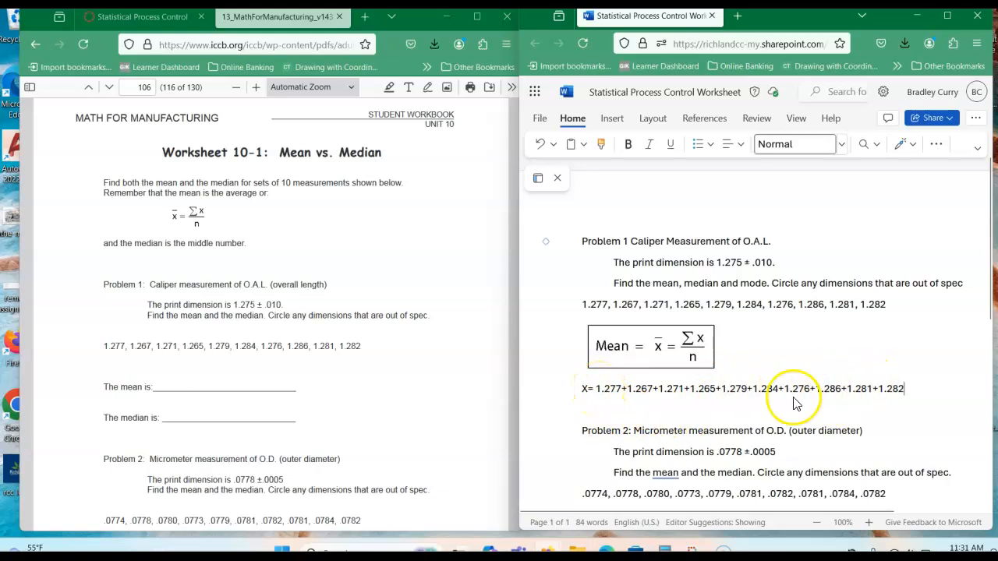
- Enclose Problem 1's sum in parentheses, divide it by 10, and begin a new line below with X=
click(596, 388)
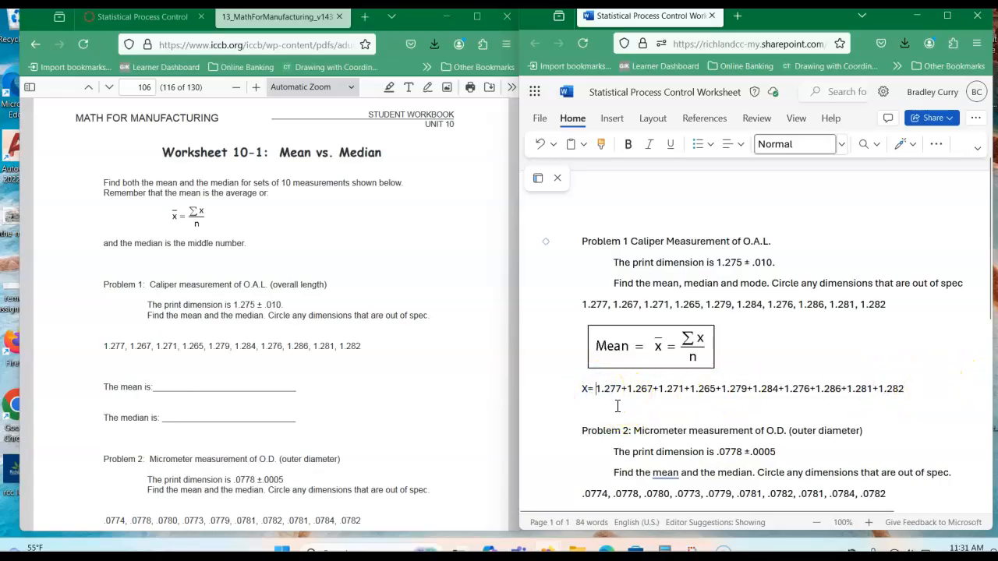
text(()
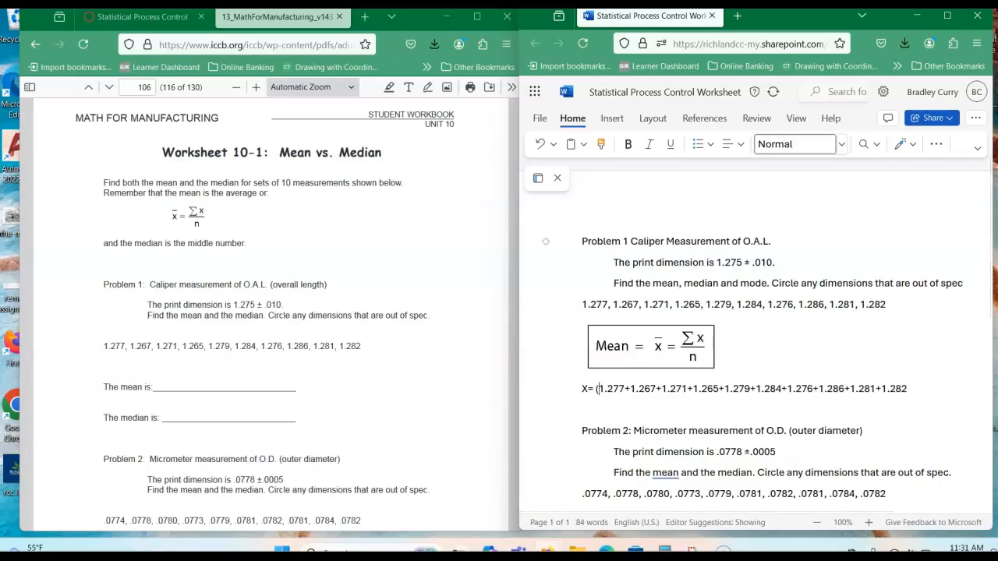
click(908, 388)
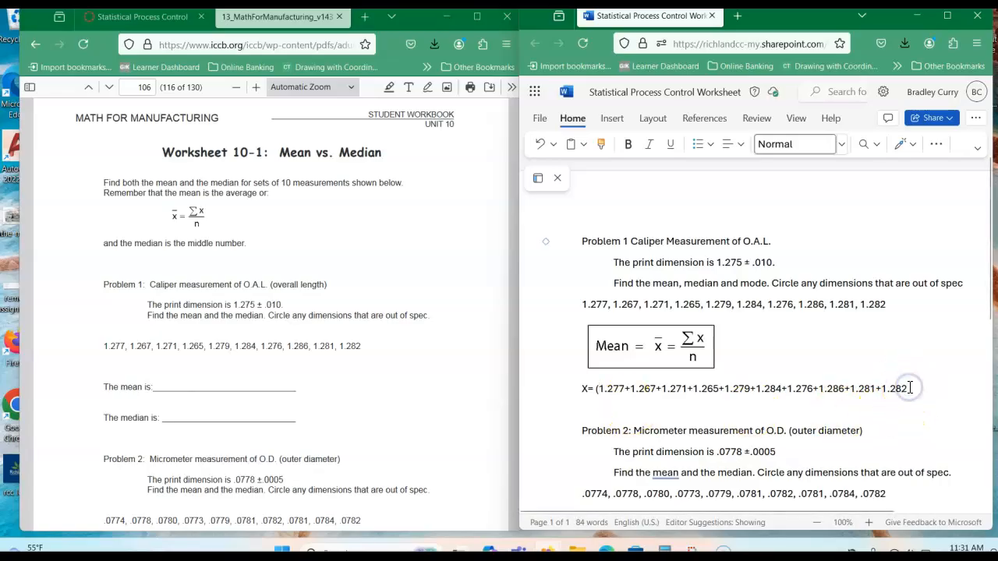
text())
text(/)
click(917, 390)
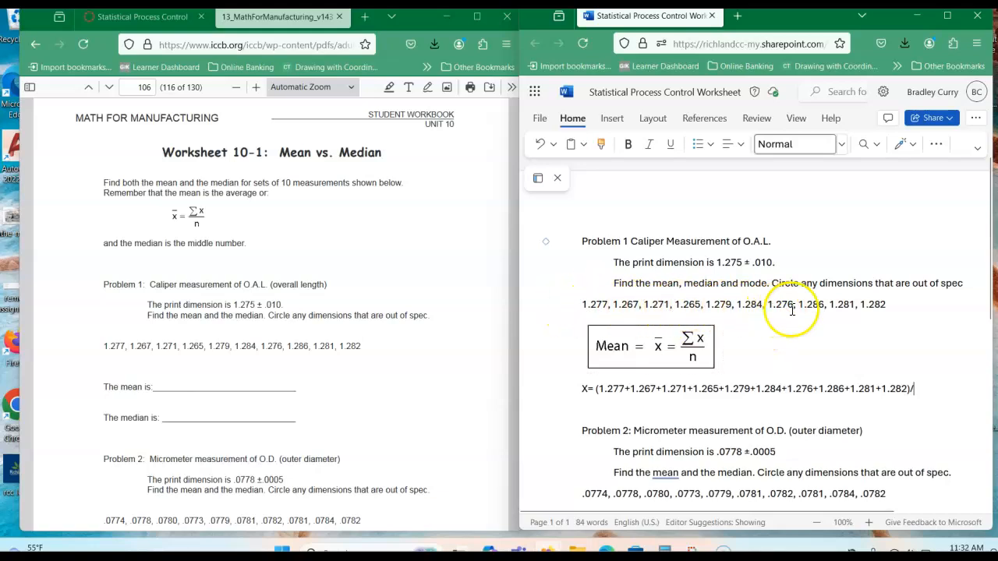
text(10)
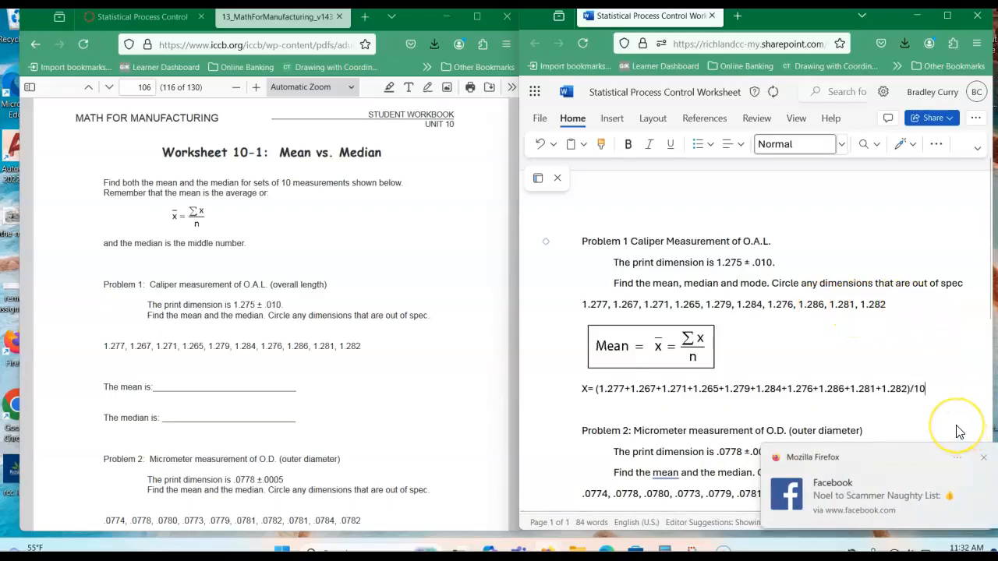
key(Return)
text(x)
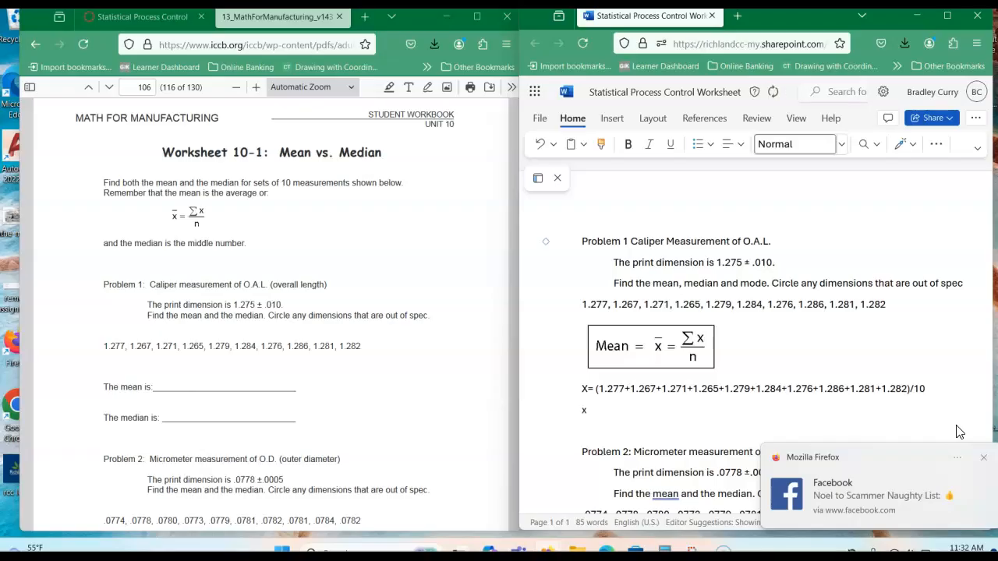
text(=)
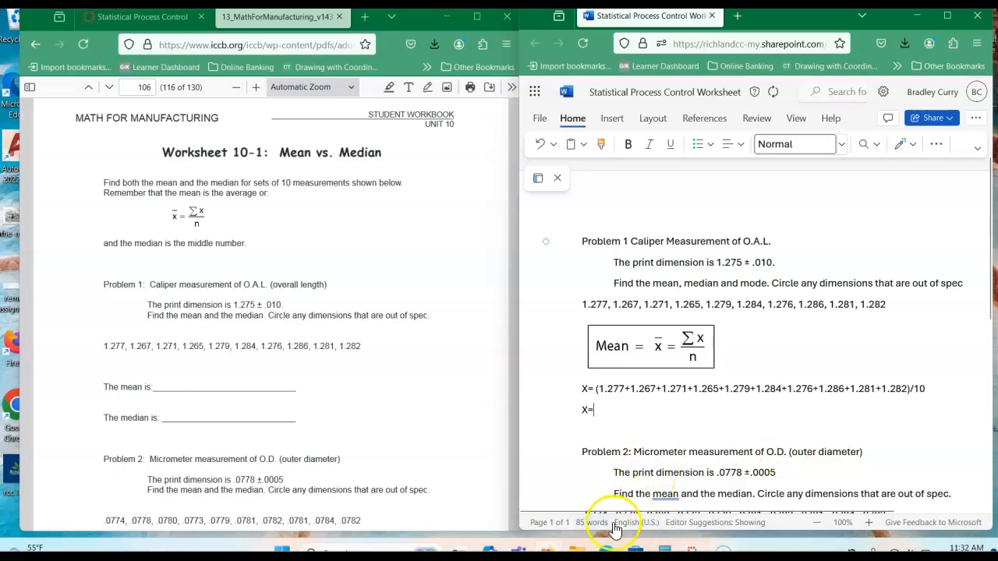
- Switch to Calculator, clear it, and add 1.277, 1.267, 1.271, 1.265, 1.279, 1.284, 1.276, 1.286, 1.281 and 1.282
click(664, 550)
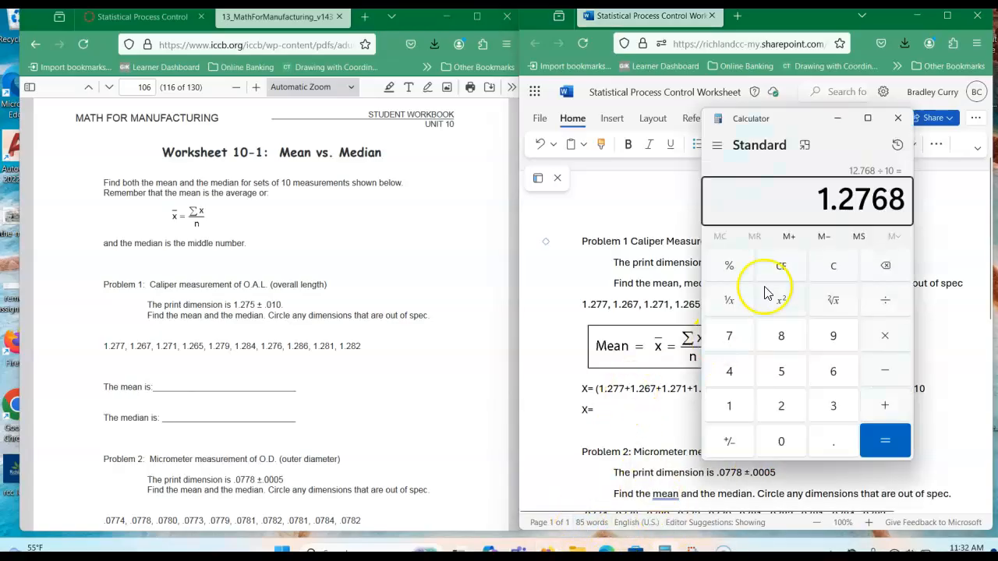
click(833, 273)
drag(806, 118, 409, 123)
text(1.277)
key(plus)
text(1.267)
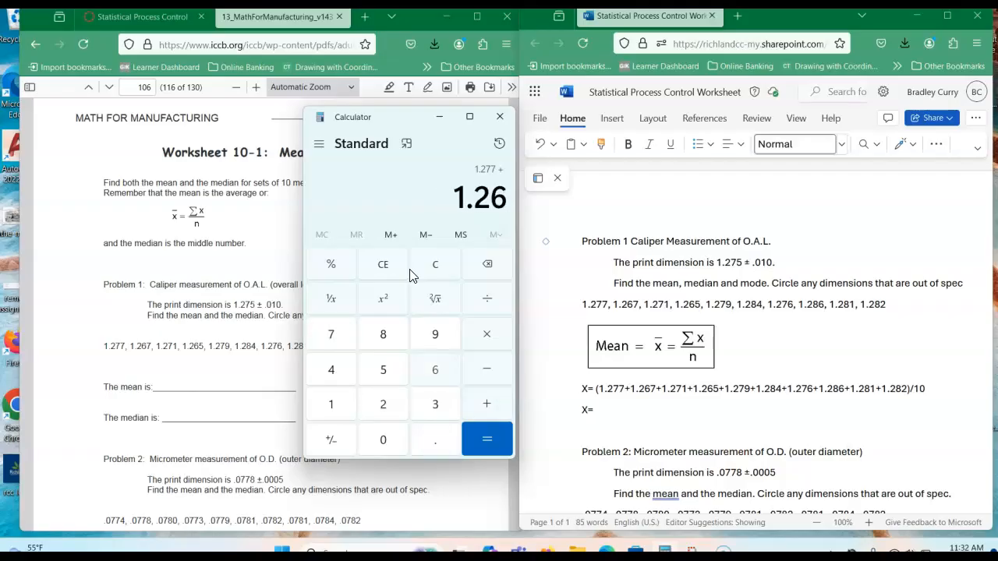
text(1.271)
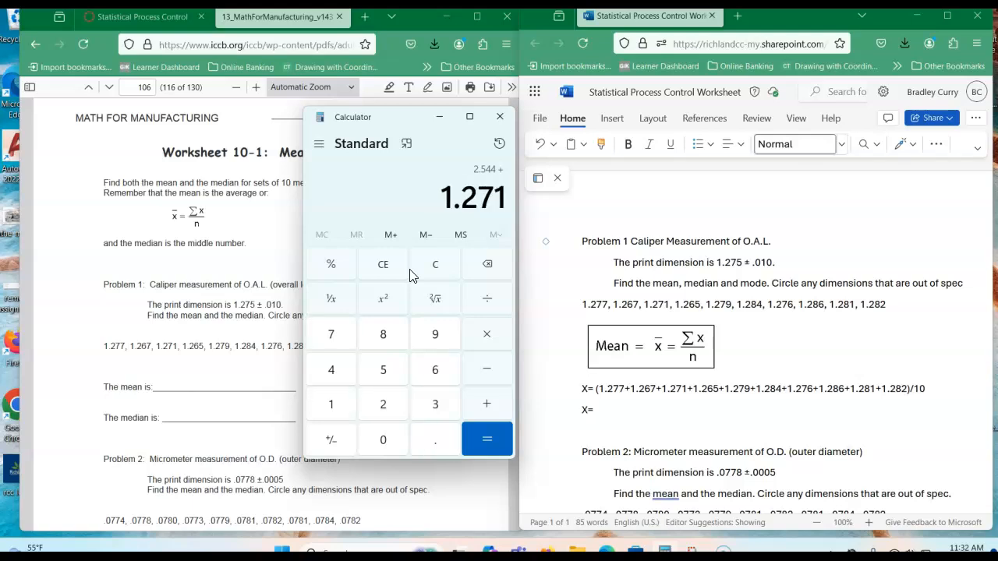
key(plus)
text(12)
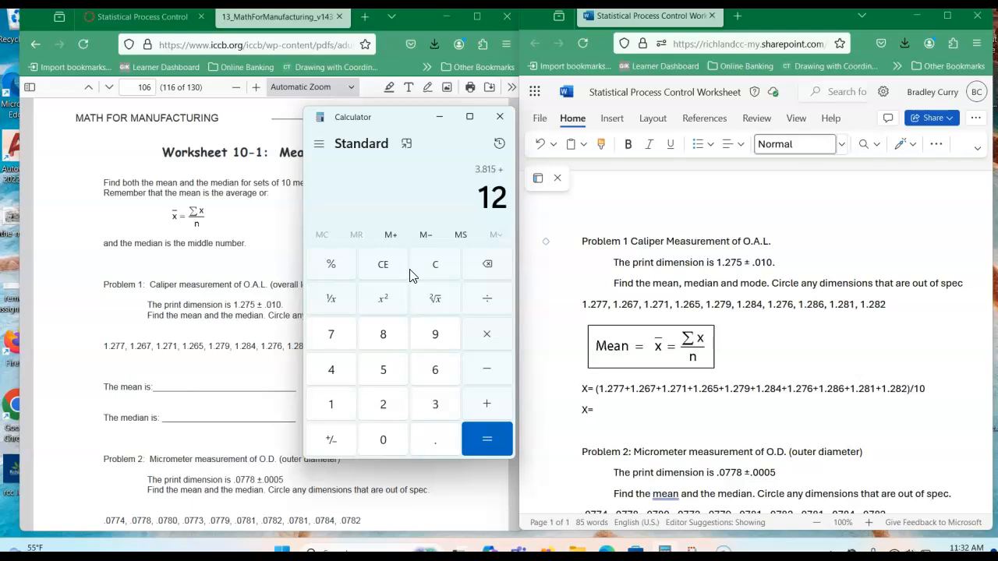
text(265)
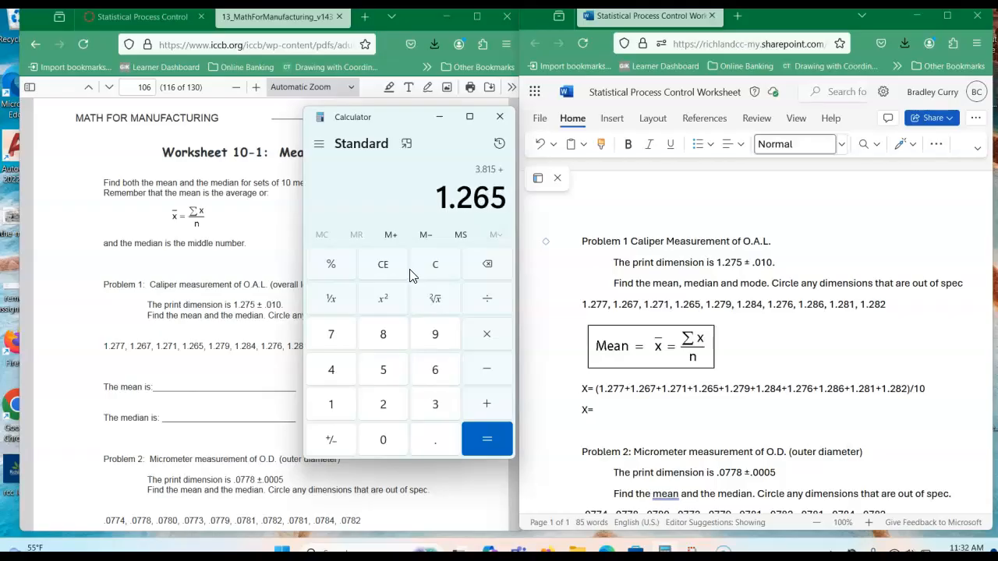
key(plus)
text(1.27)
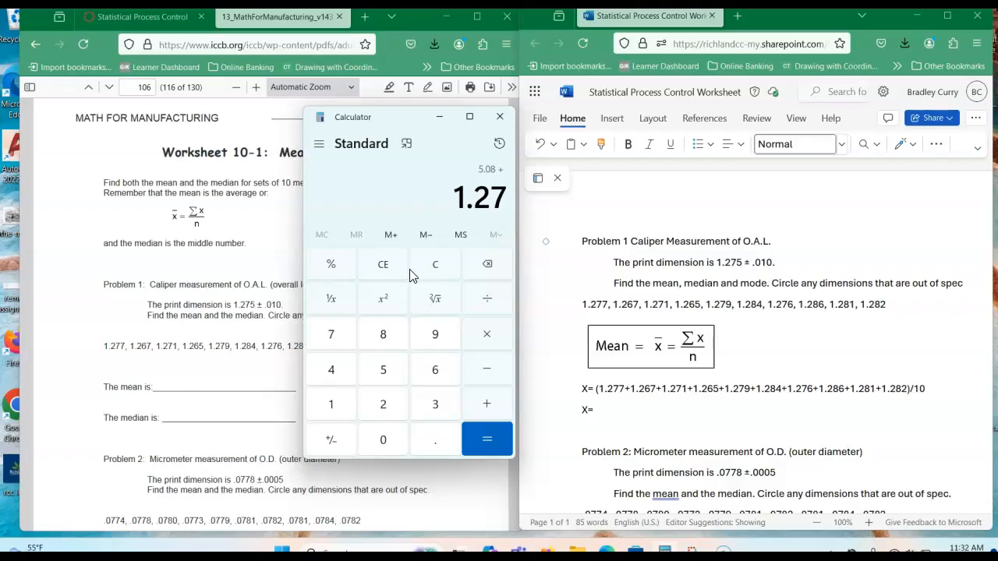
text(9)
key(plus)
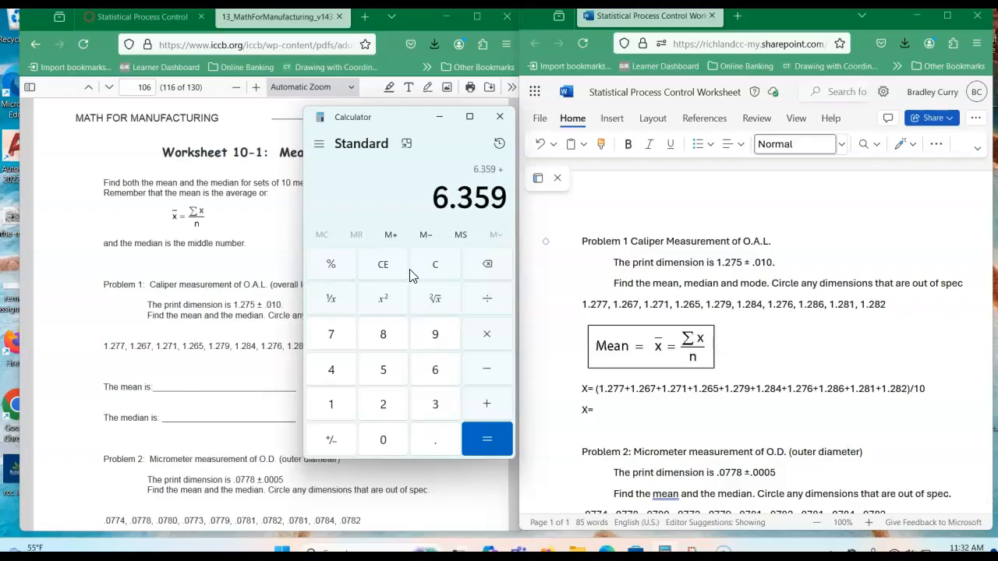
text(1.284)
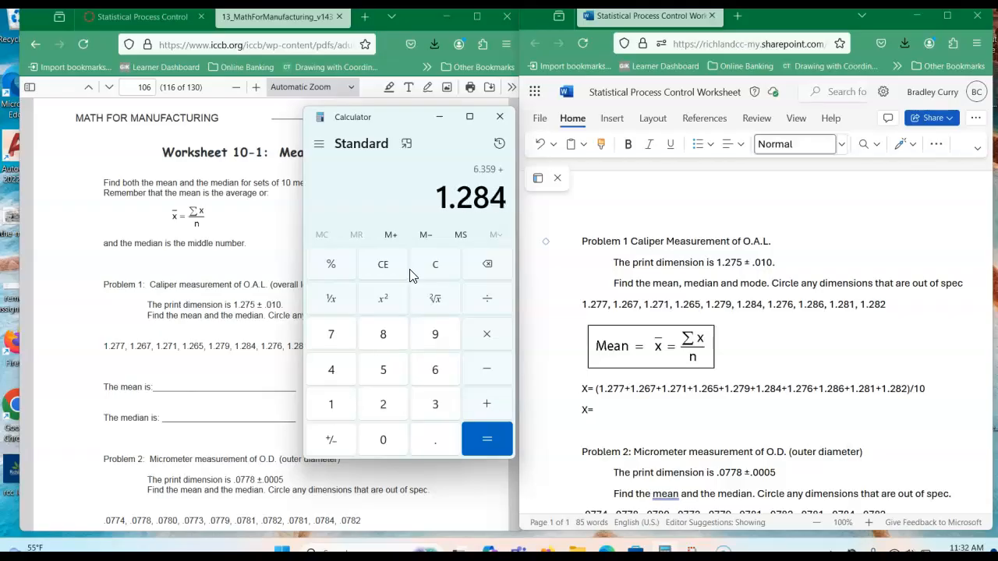
key(plus)
text(1.276)
key(plus)
text(1.28)
text(6)
key(plus)
text(1.281)
key(plus)
text(1.282)
key(Return)
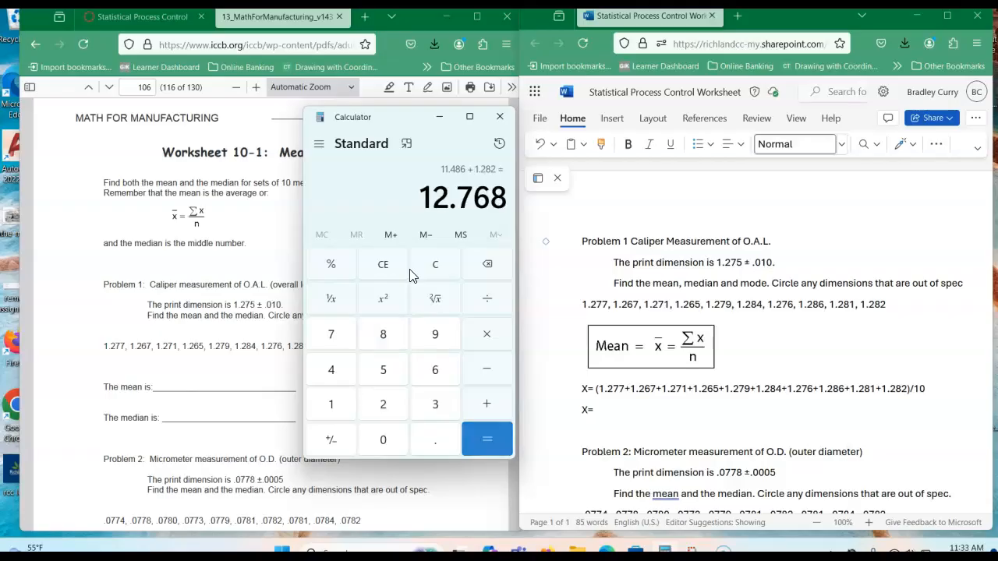
- Complete the second line of Problem 1's working as X=12.768/10 in the worksheet and begin another line with X=
click(612, 411)
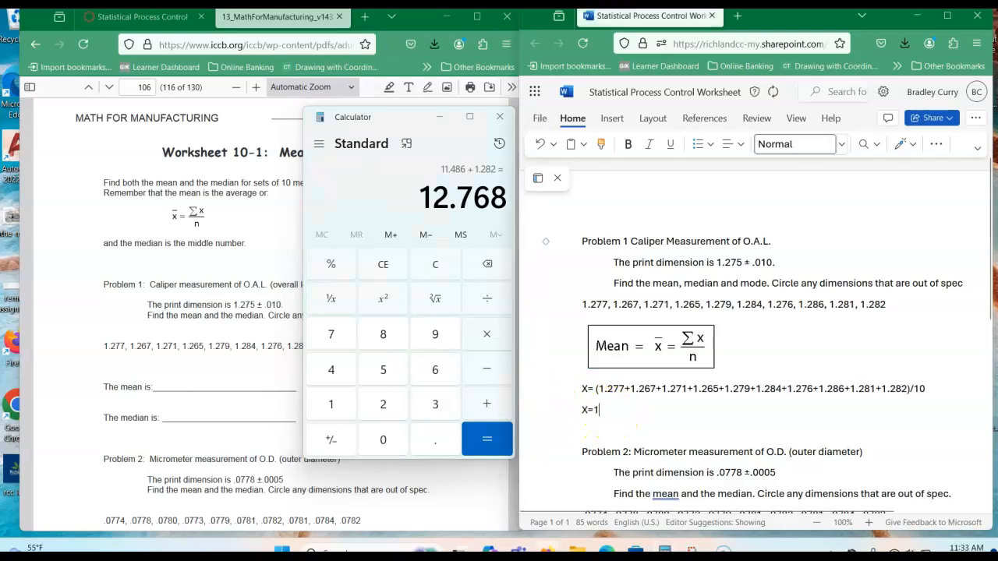
text(12.768/10)
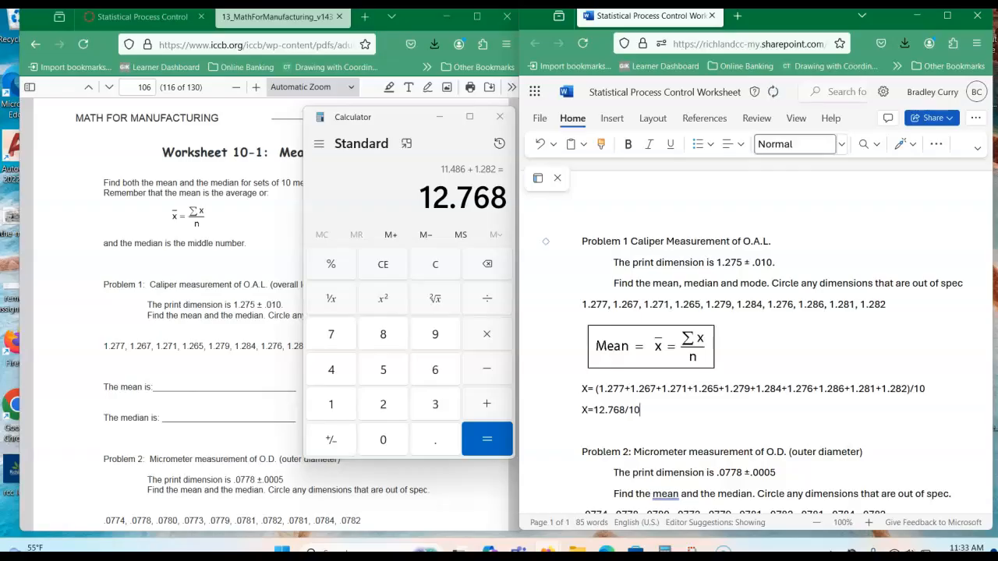
key(Return)
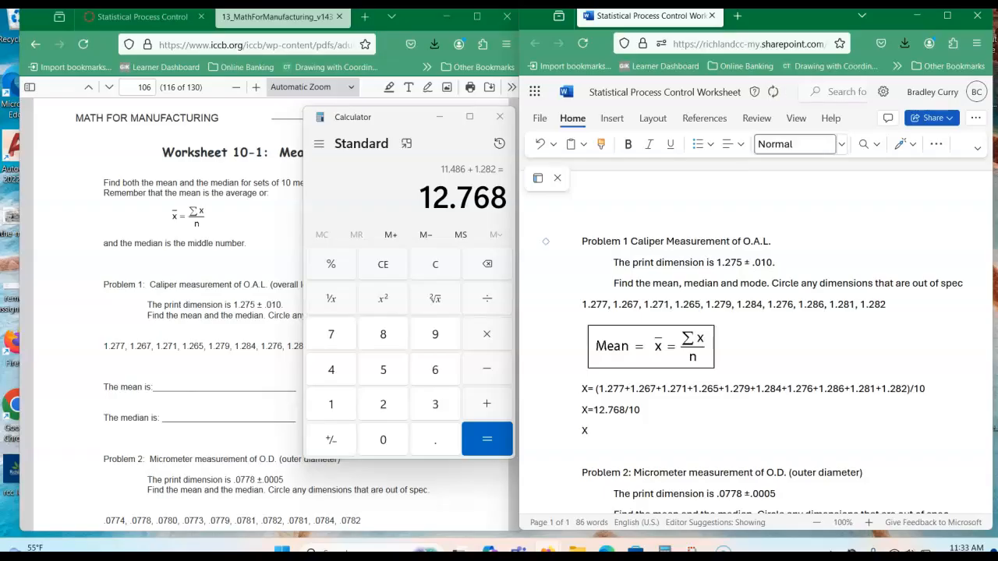
- Divide the total of the measurements by 10 in Calculator
click(487, 299)
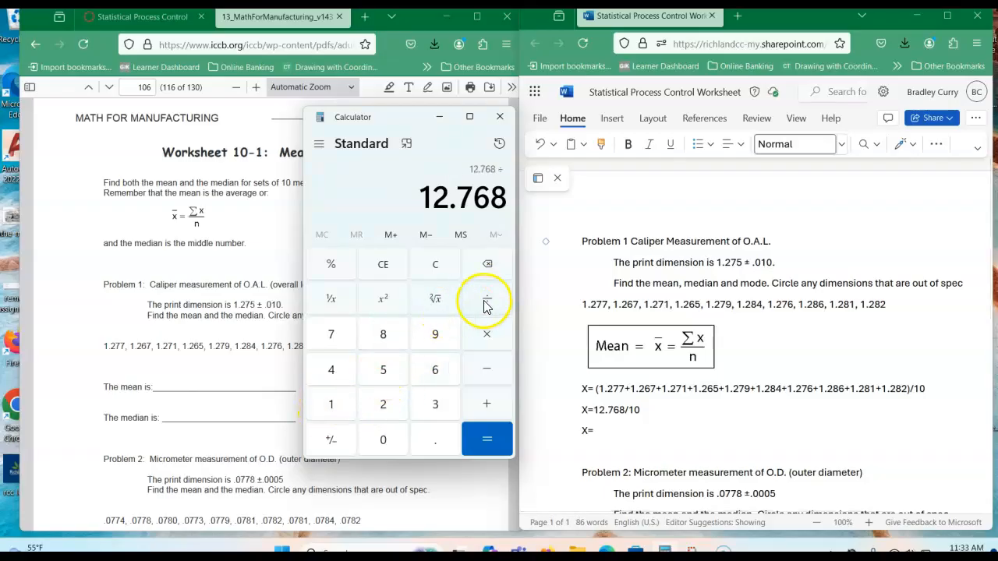
click(332, 412)
click(381, 440)
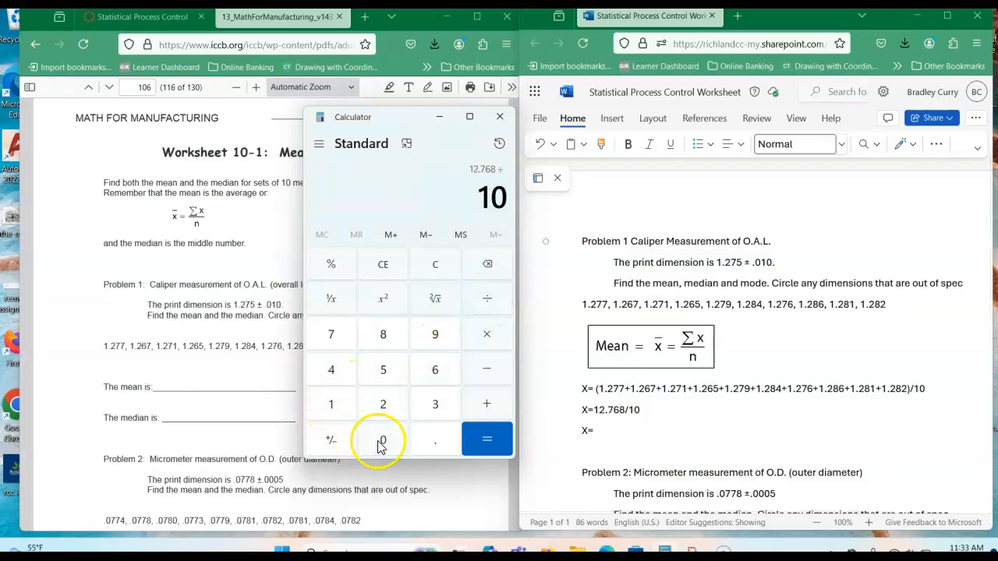
click(490, 442)
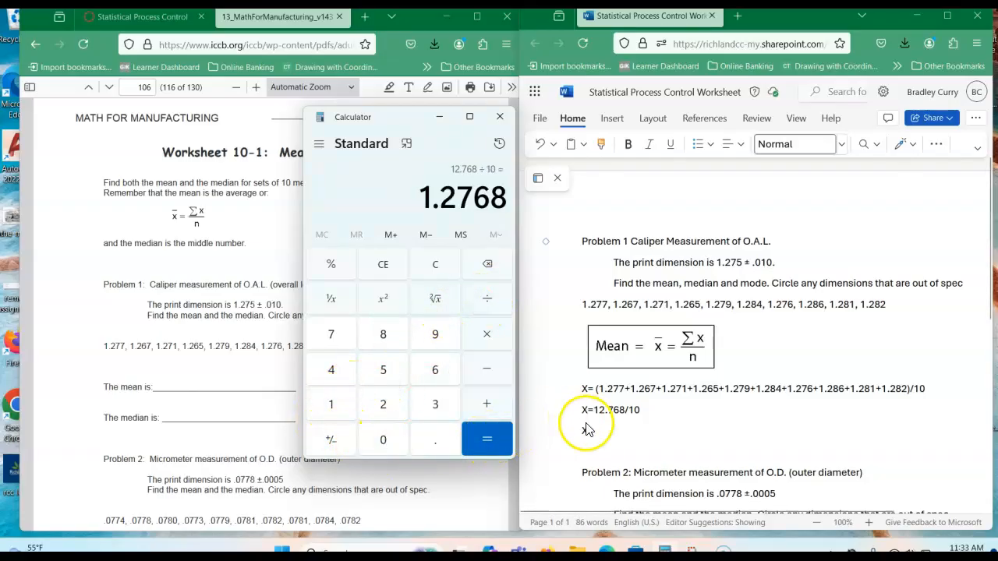
- Complete the third line of Problem 1's working as X=1.2768 and minimize Calculator
click(637, 427)
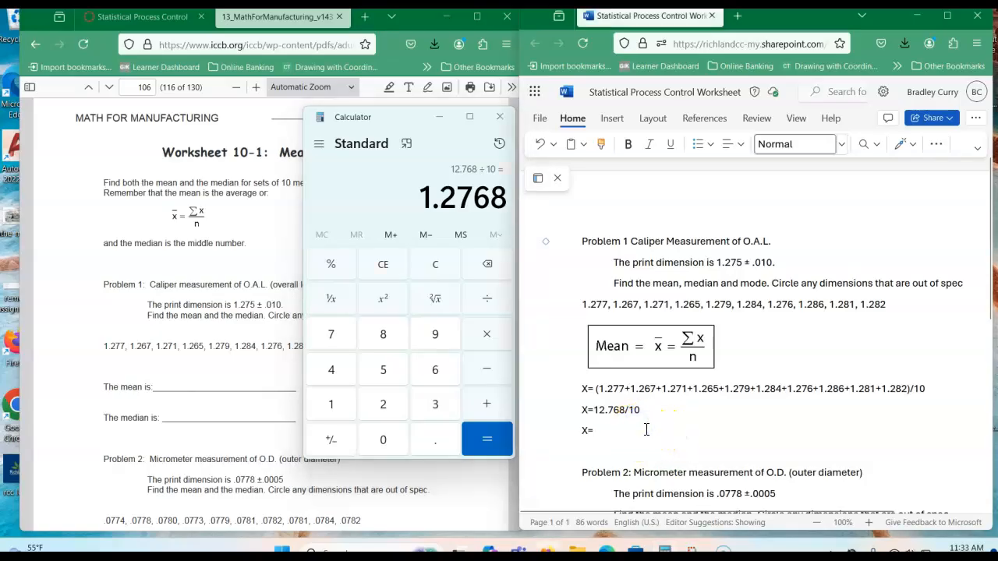
text(1.2768)
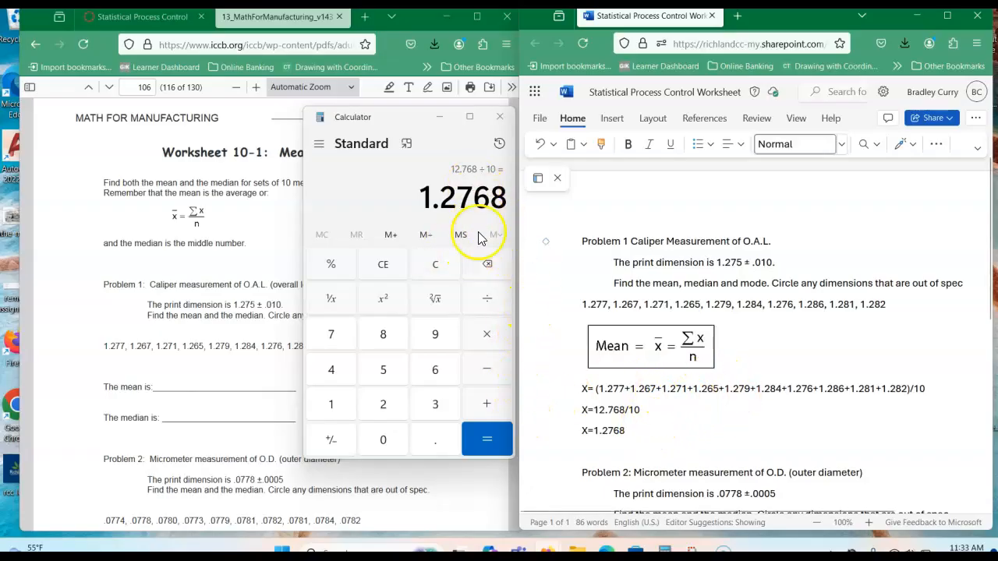
click(443, 118)
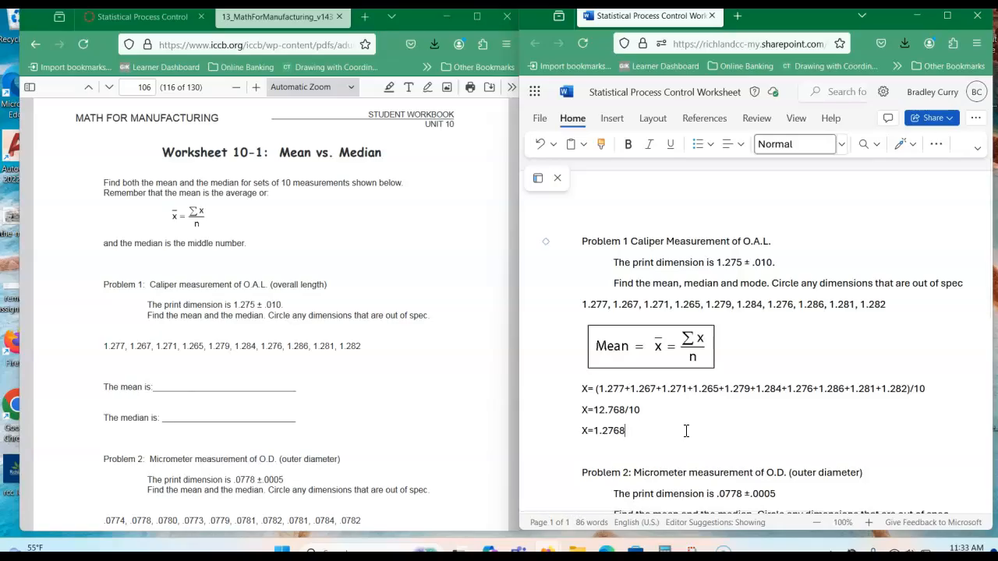
- Copy 1.265 from Problem 1's measurements onto a new line below X=1.2768, followed by a comma, and underline the original 1.265
key(Return)
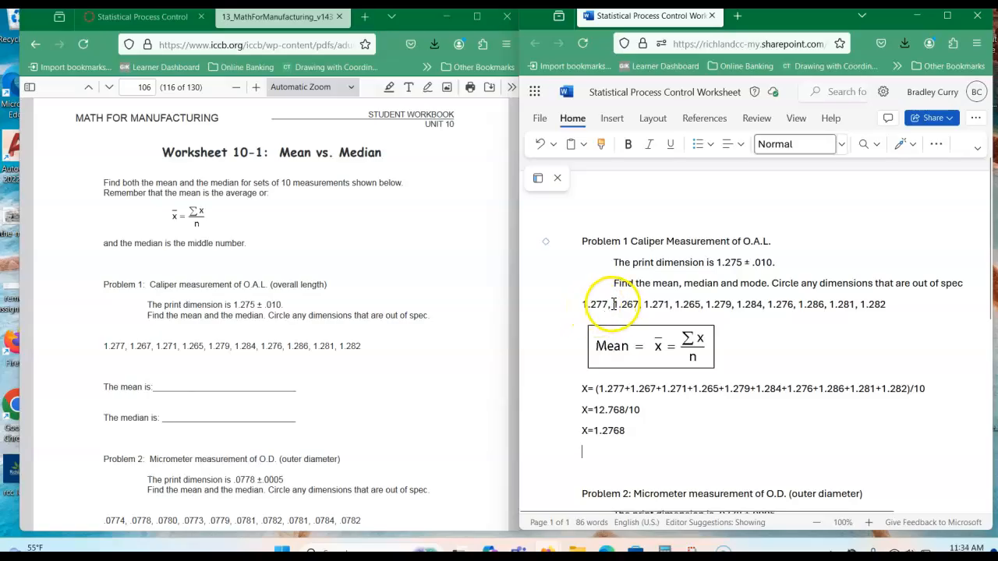
click(682, 303)
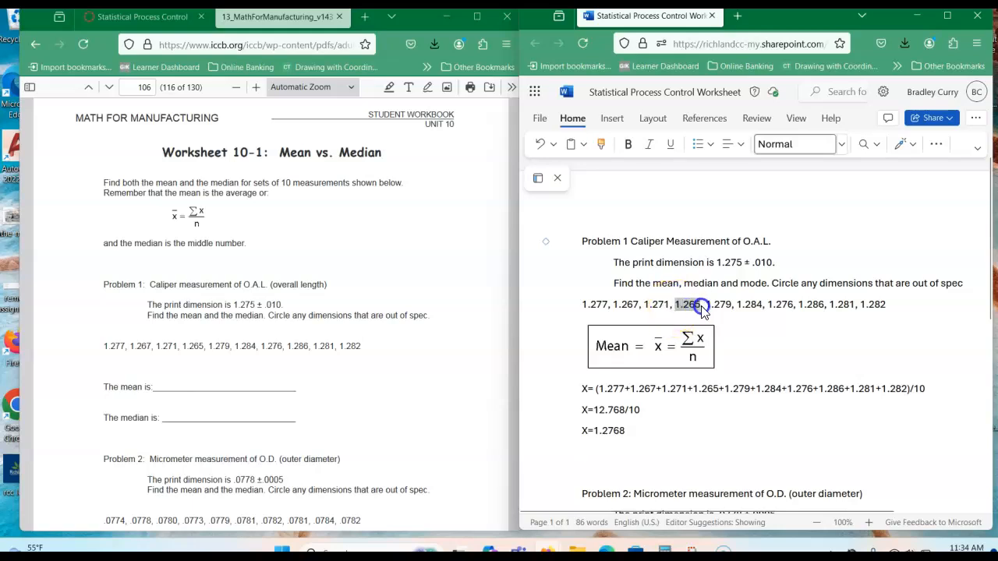
right_click(693, 304)
click(719, 251)
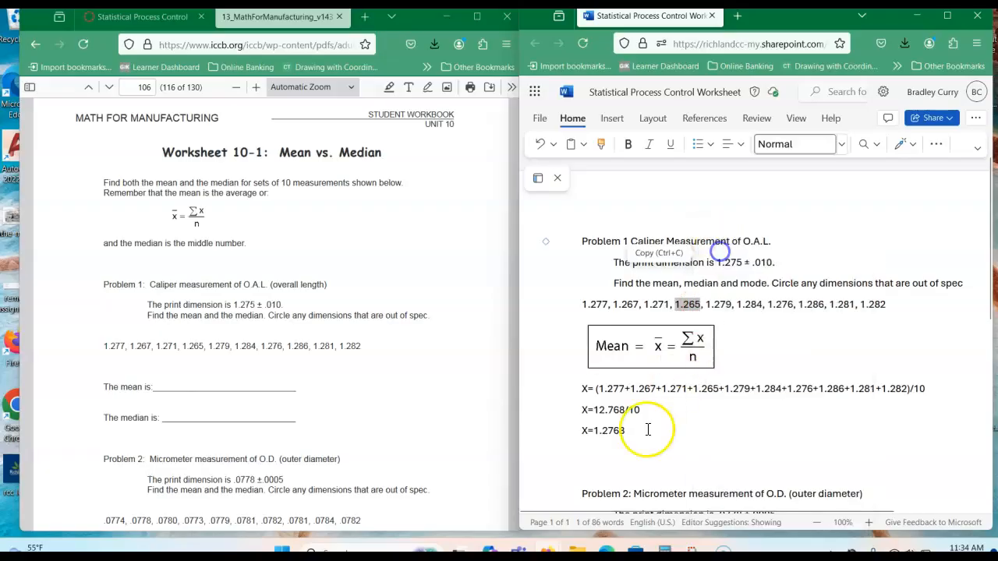
click(591, 456)
right_click(593, 453)
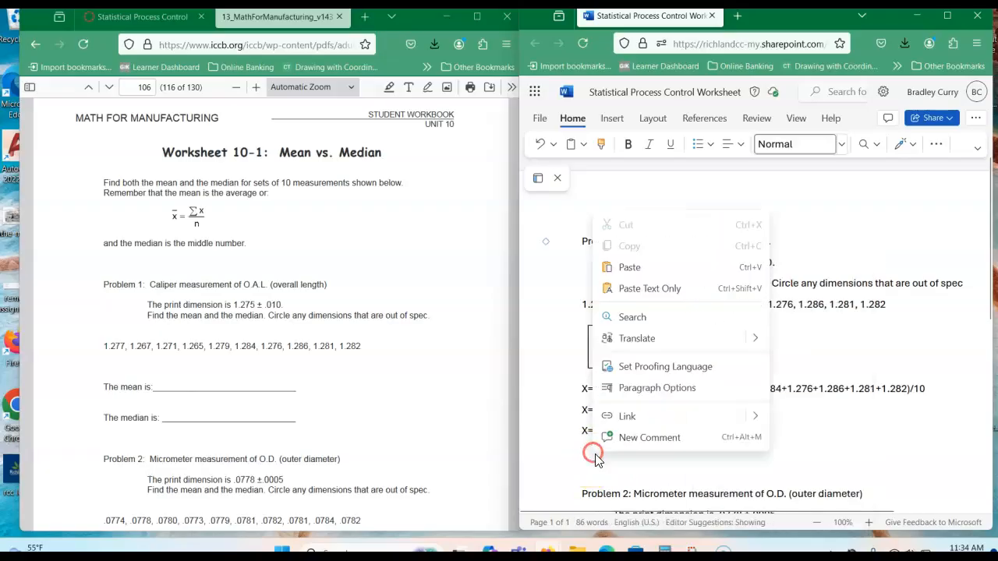
click(636, 267)
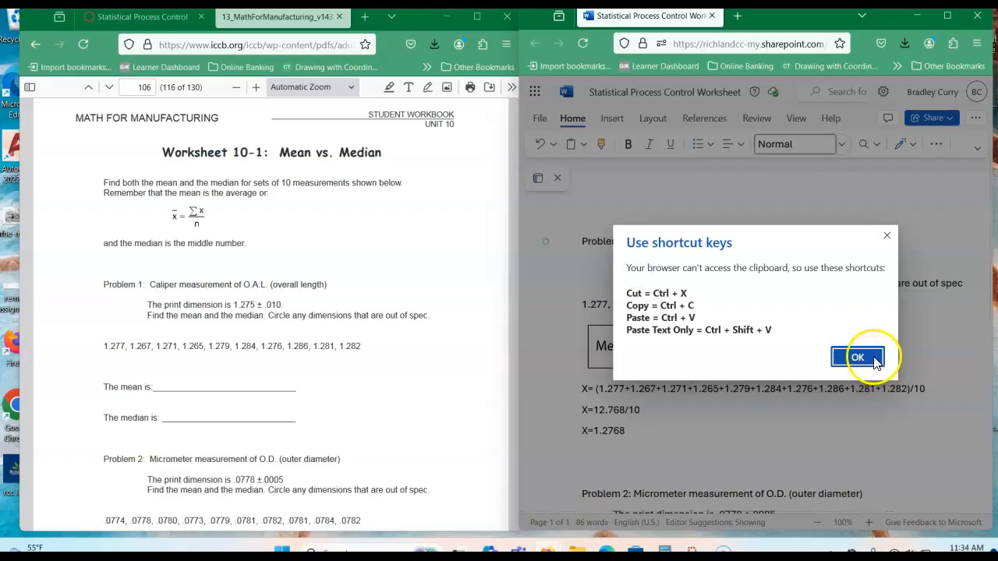
click(858, 359)
key(ctrl+v)
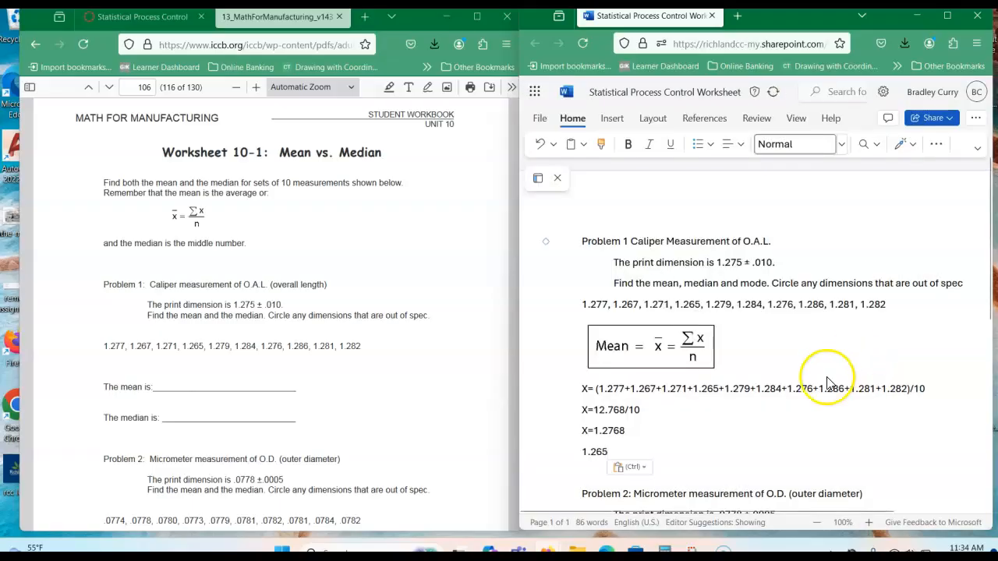
text(,)
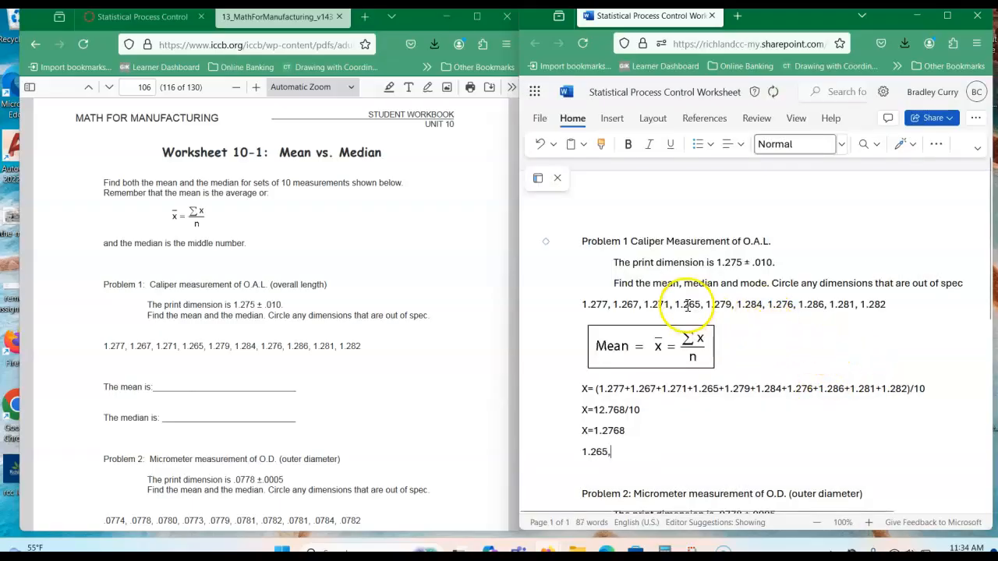
drag(675, 304, 697, 304)
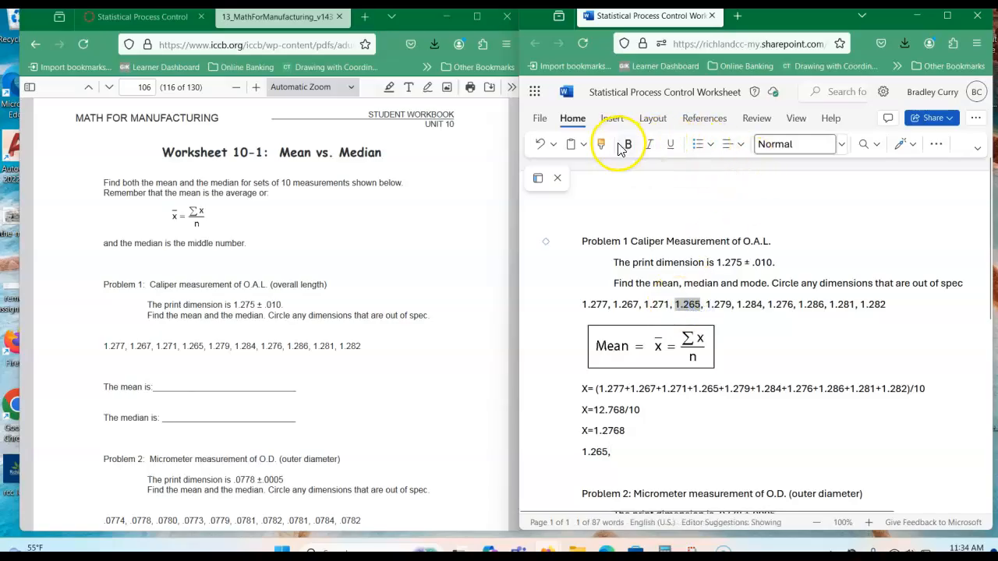
click(669, 145)
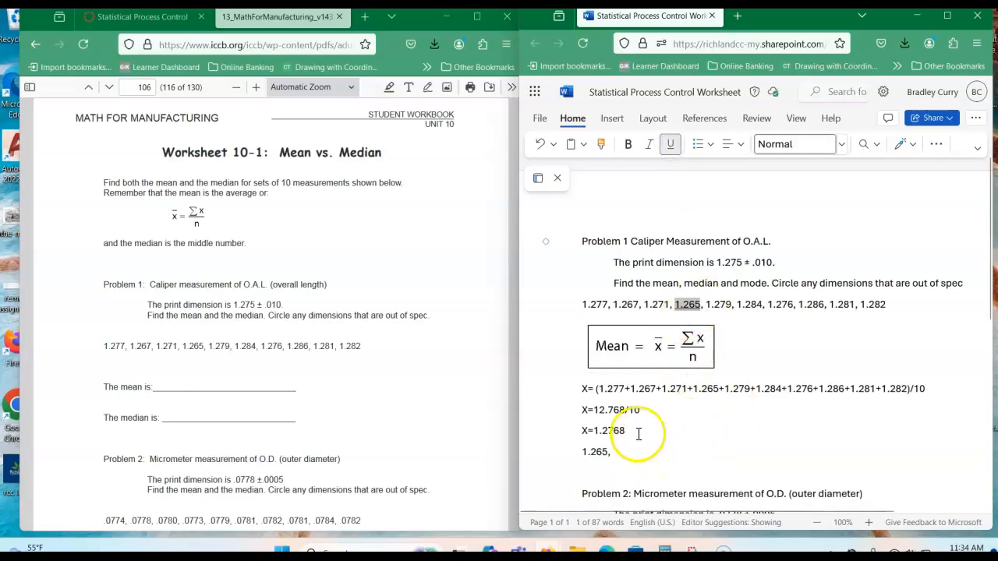
- Add 1.267 and a comma to the ascending list below the mean and underline 1.267 in Problem 1's measurements
click(618, 452)
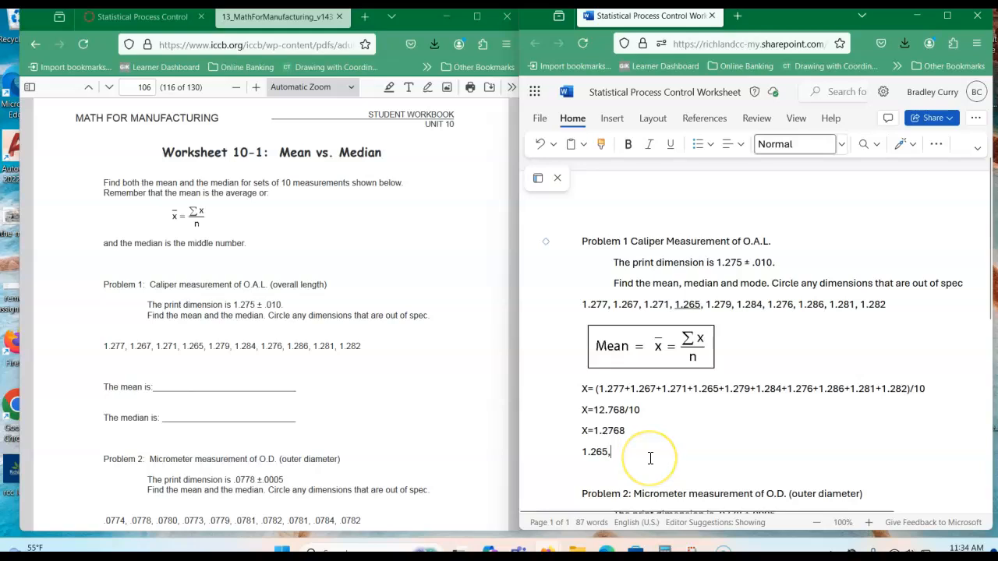
text(67,)
double_click(626, 305)
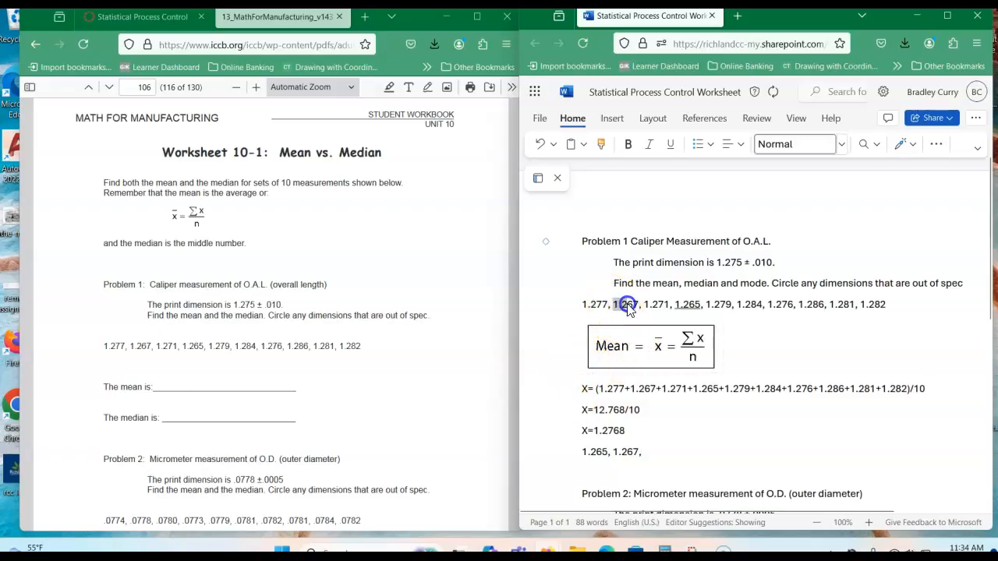
click(669, 144)
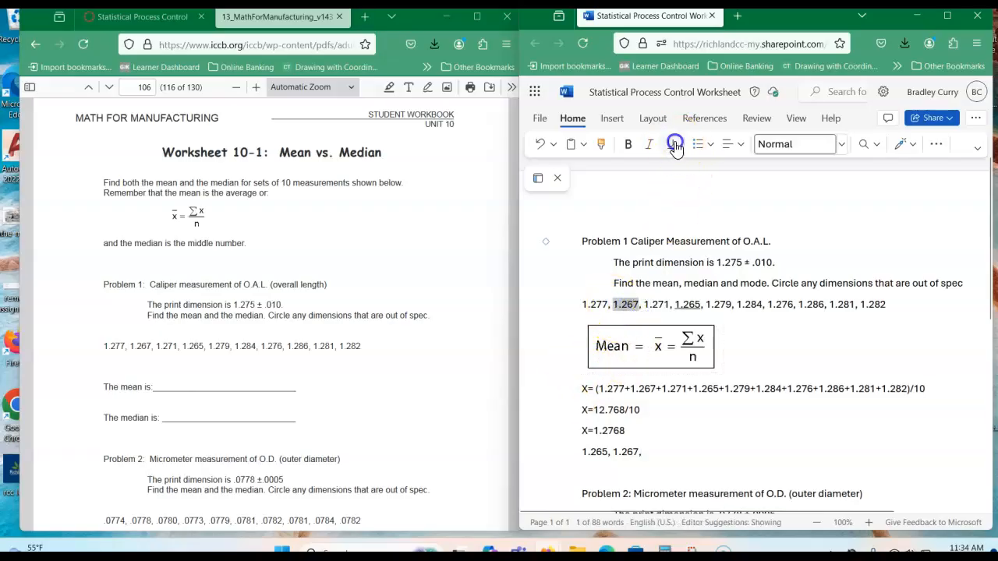
click(664, 452)
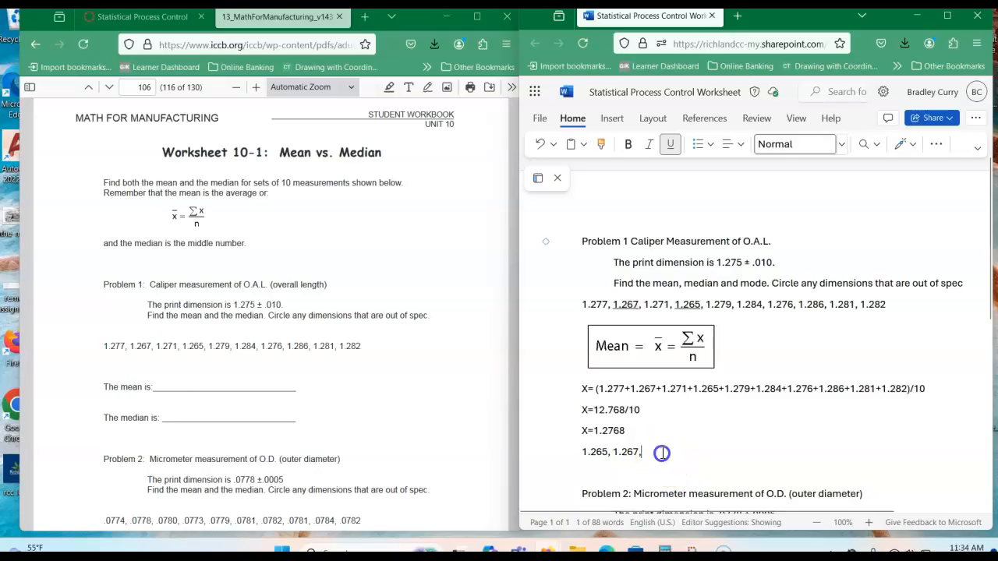
click(702, 447)
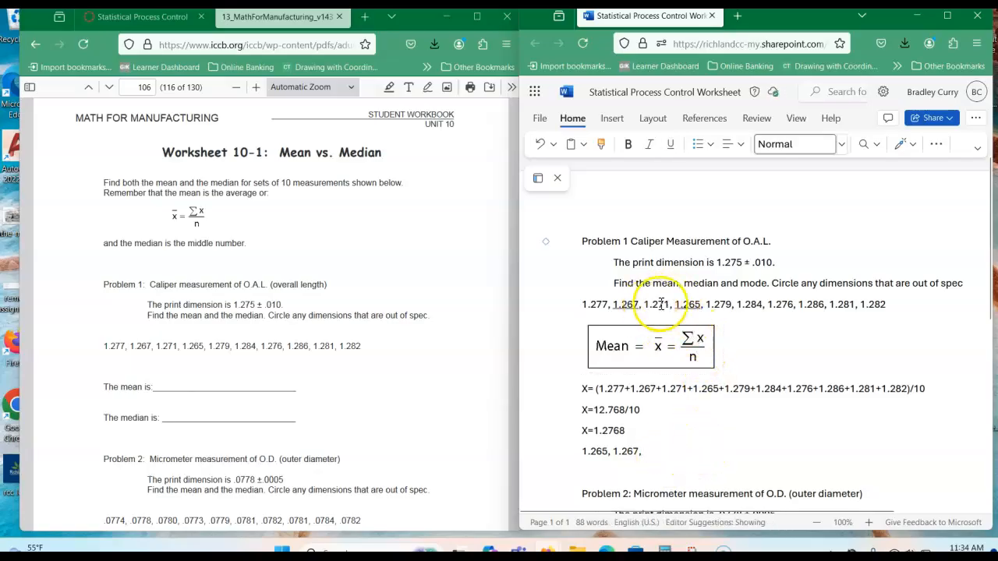
- Italicize 1.271 in Problem 1's measurements and add 1.271 to the ascending list
click(649, 334)
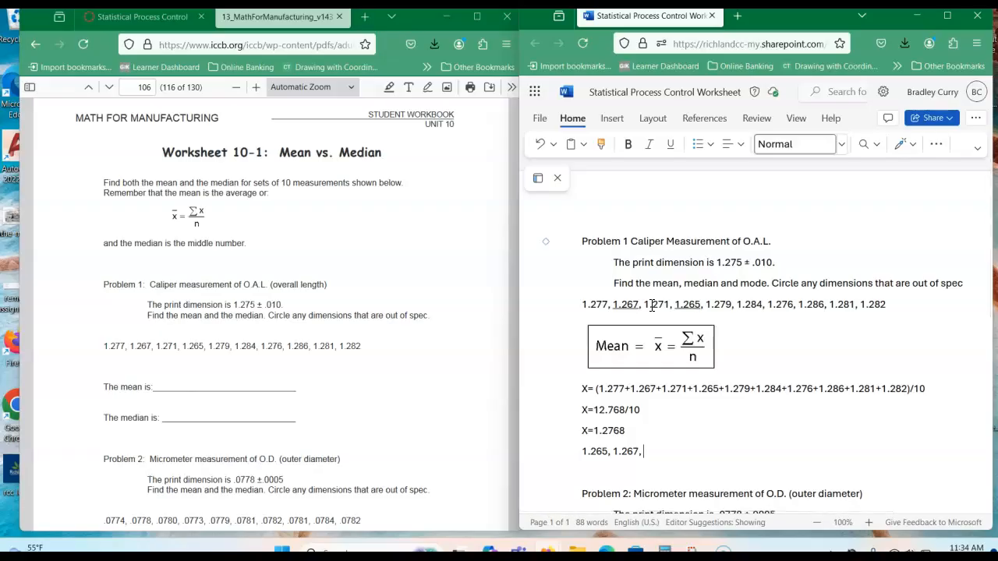
drag(644, 305, 667, 309)
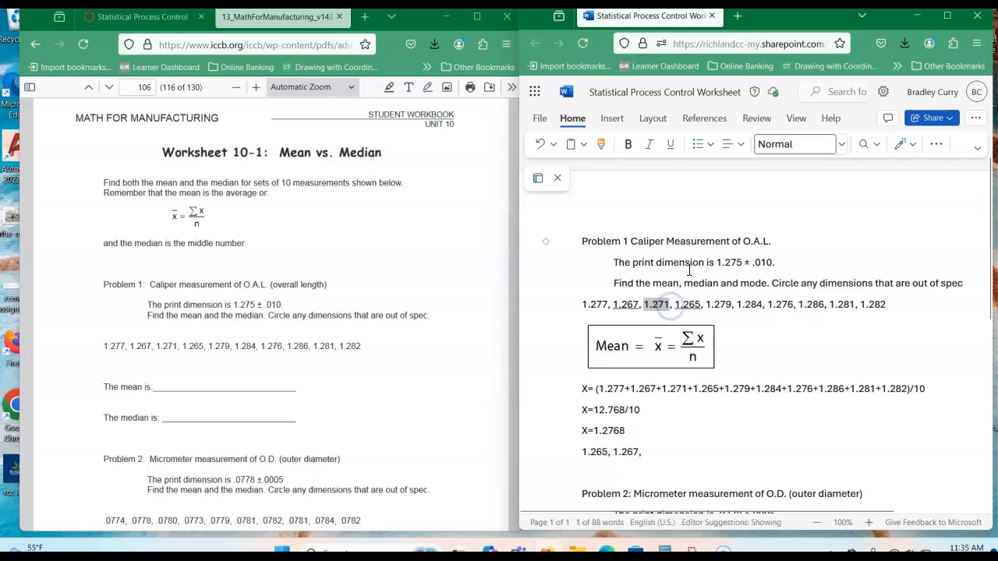
click(650, 144)
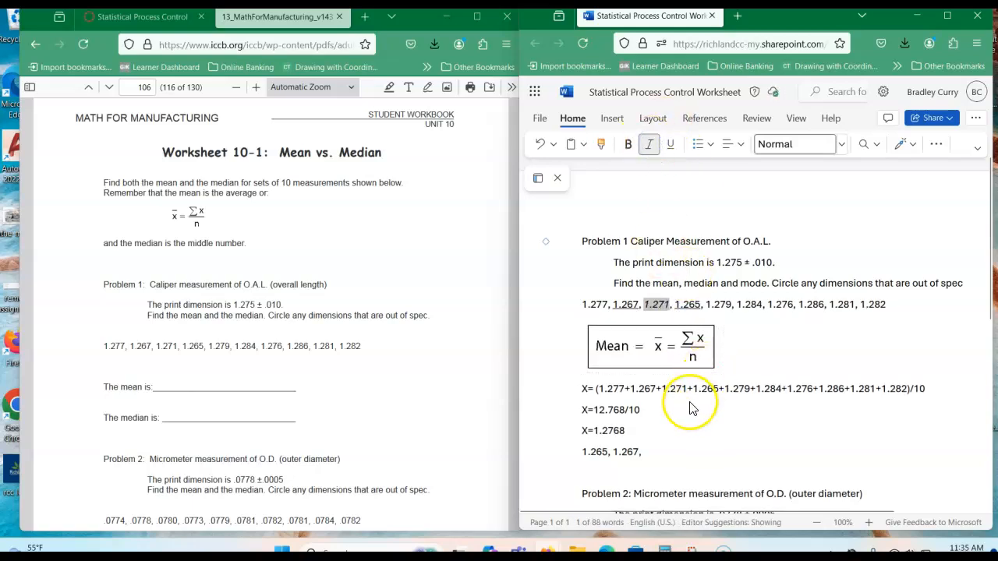
click(674, 450)
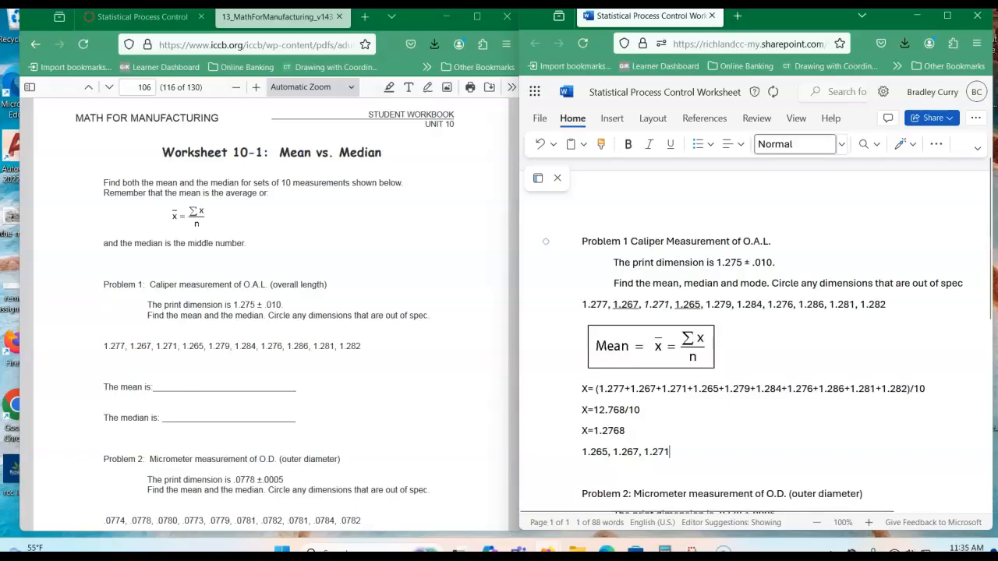
- Replace the italics on 1.271 in the measurements with an underline and put a comma after 1.271 in the ascending list
drag(669, 304, 664, 304)
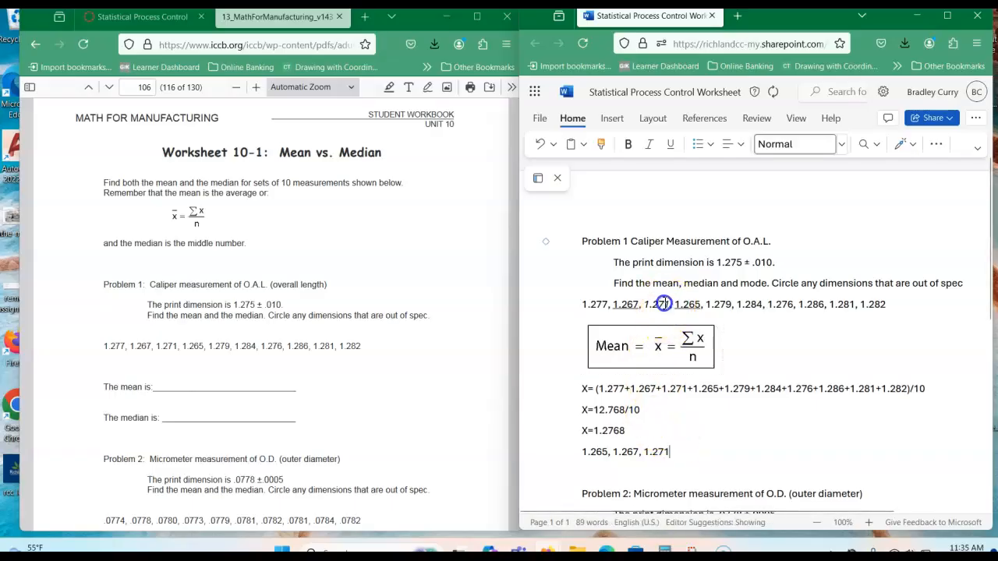
click(649, 144)
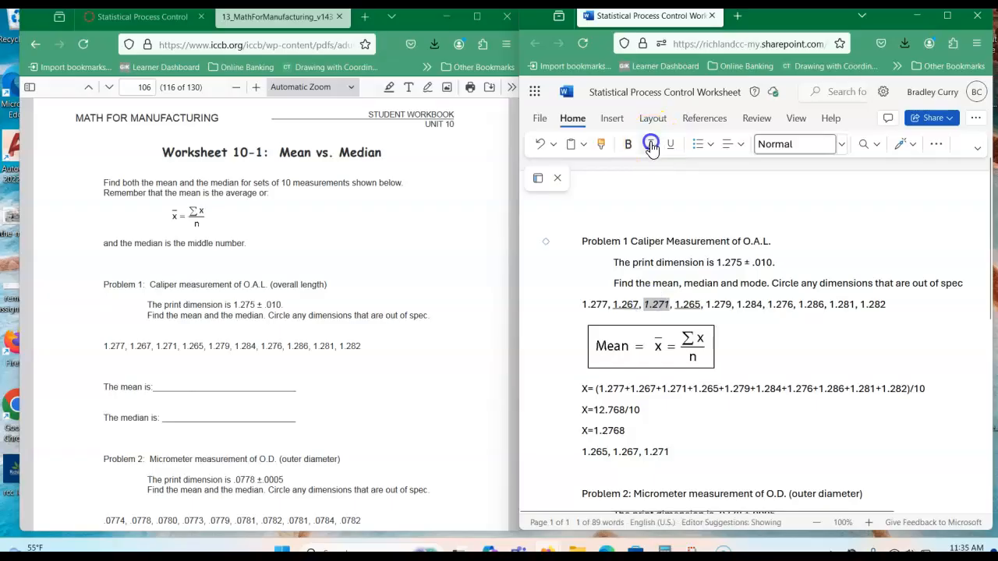
click(671, 145)
click(795, 341)
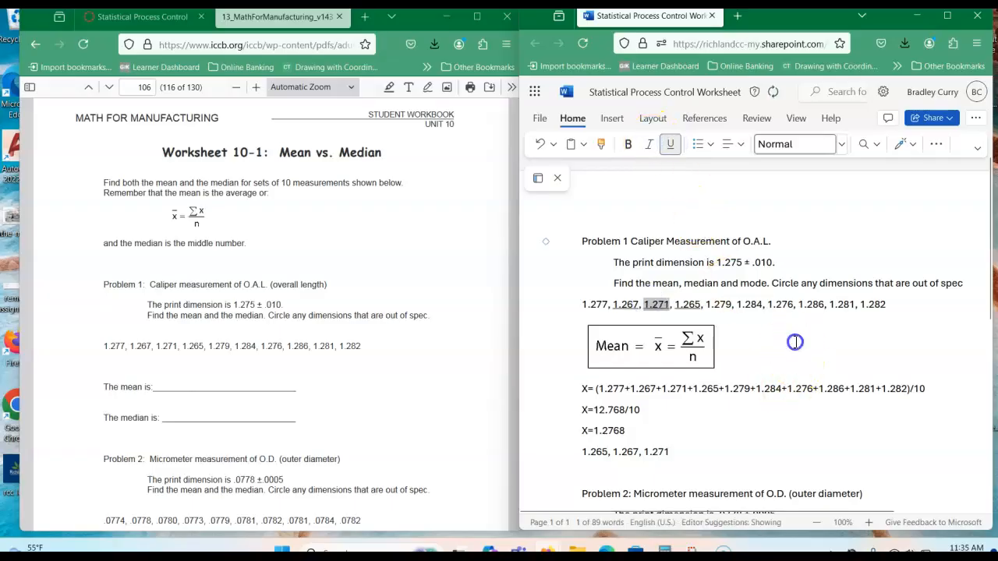
click(675, 452)
text(,)
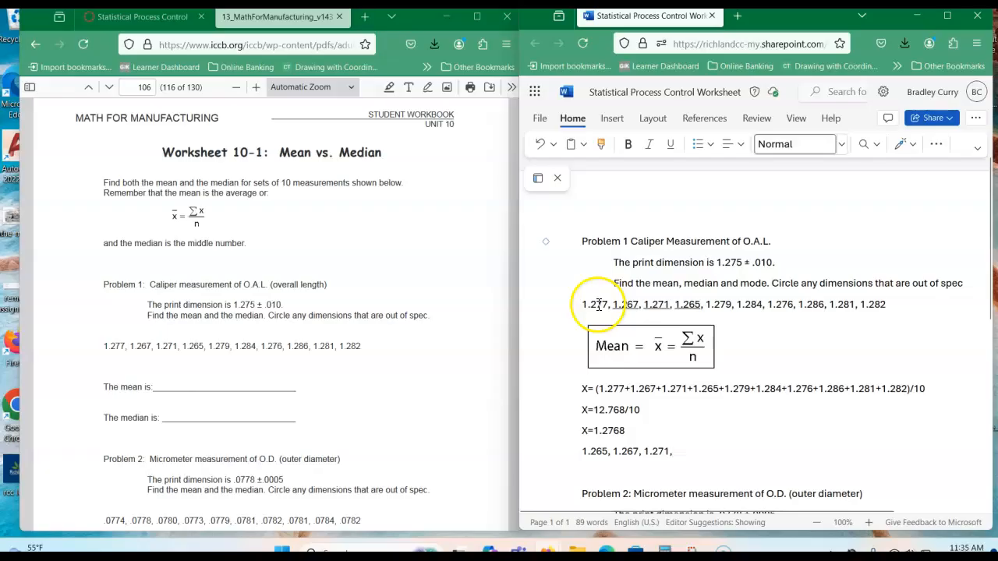
- Underline 1.276 in Problem 1's measurements and add it with a comma to the ascending list
drag(768, 304, 789, 306)
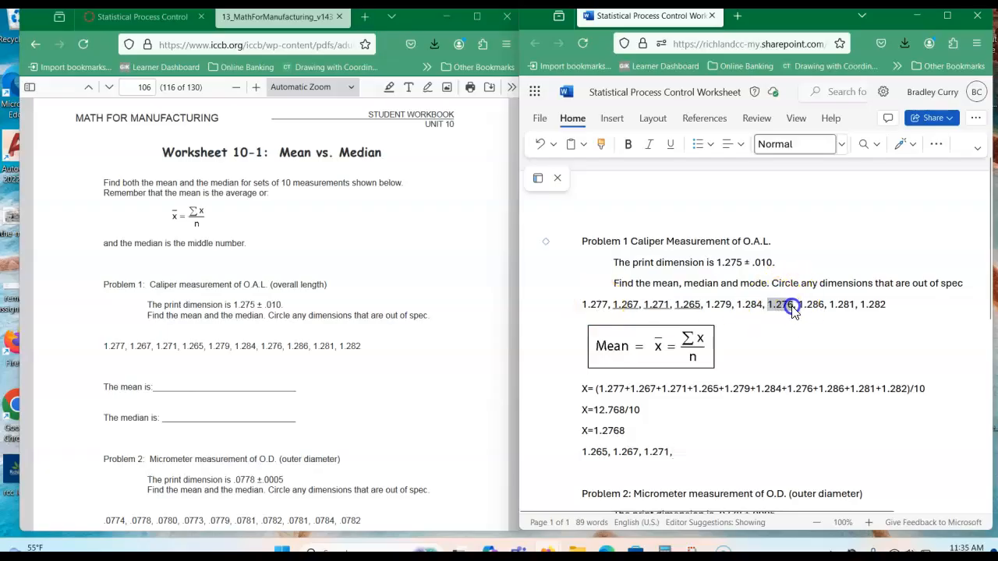
click(672, 148)
click(694, 449)
text(1.276,)
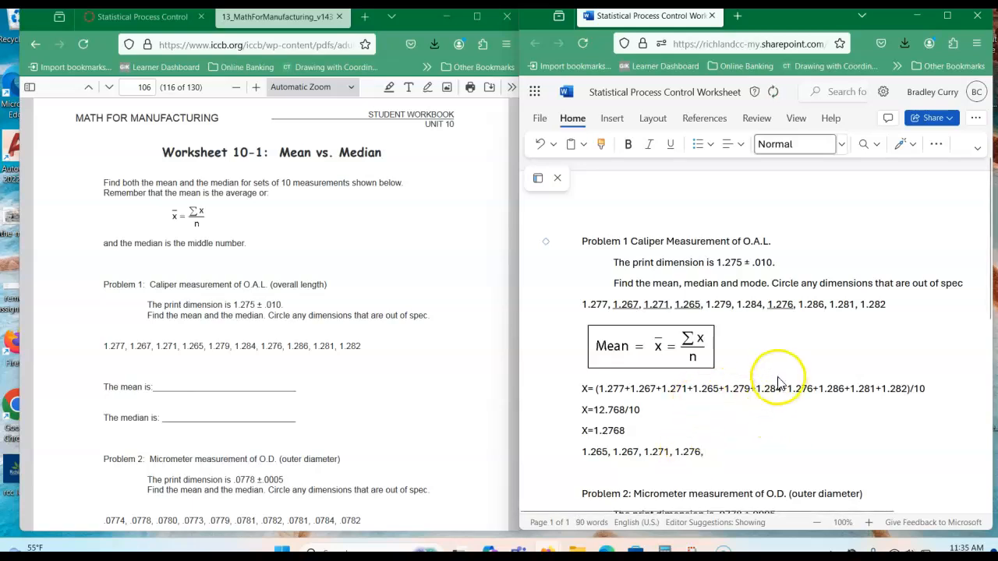
- Underline 1.277 in Problem 1's measurements and add it with a comma to the ascending list
click(584, 304)
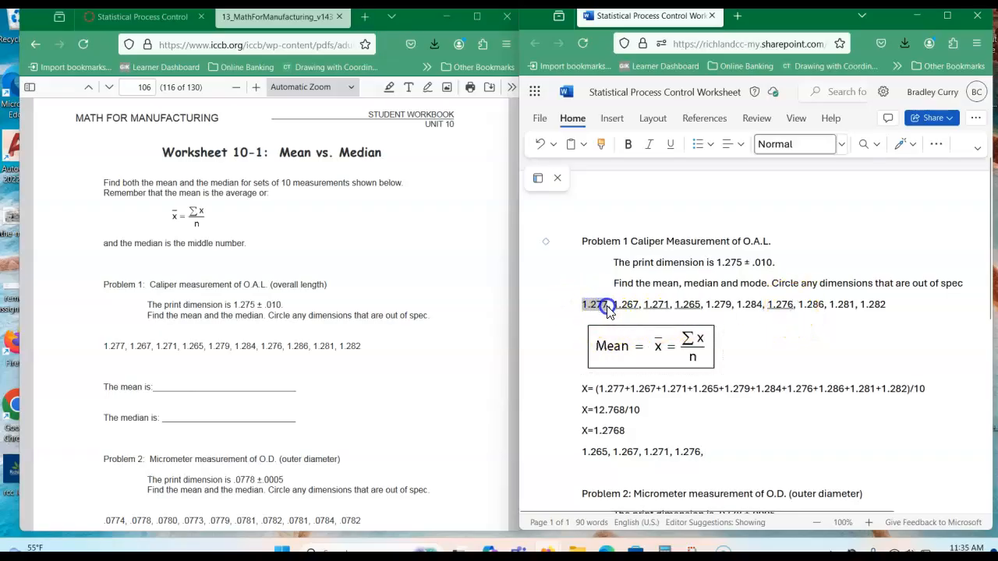
click(669, 144)
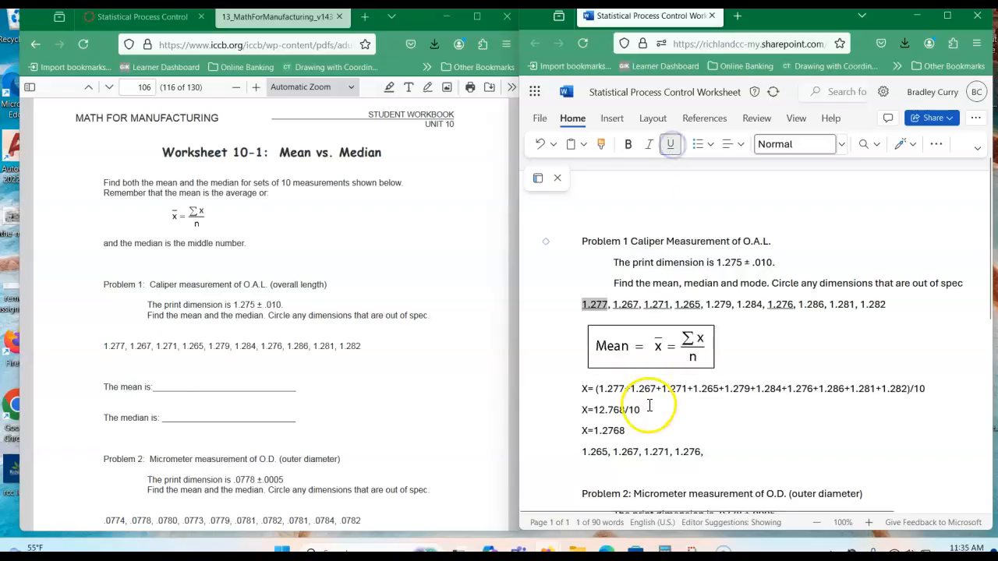
click(737, 453)
text(1.277)
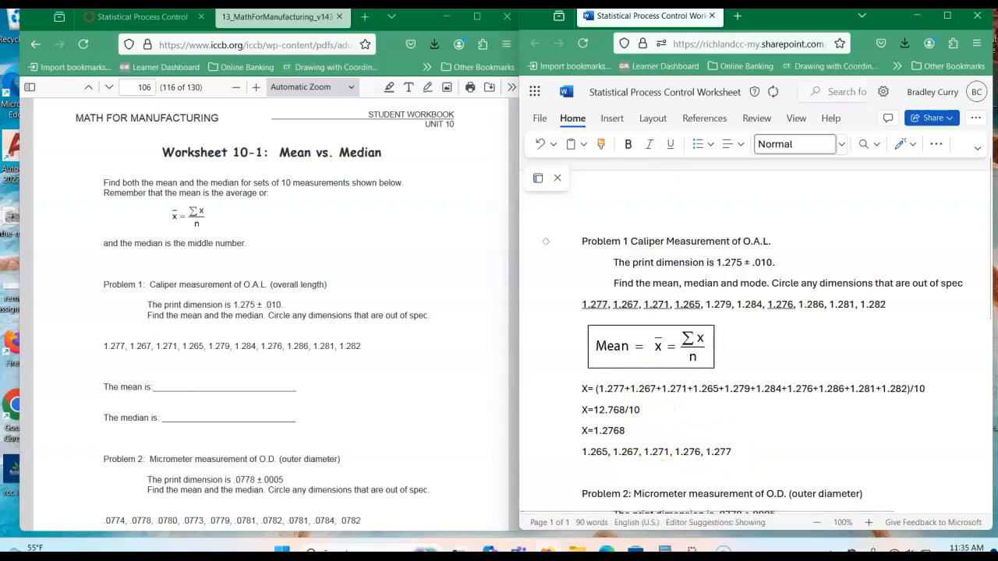
text(,)
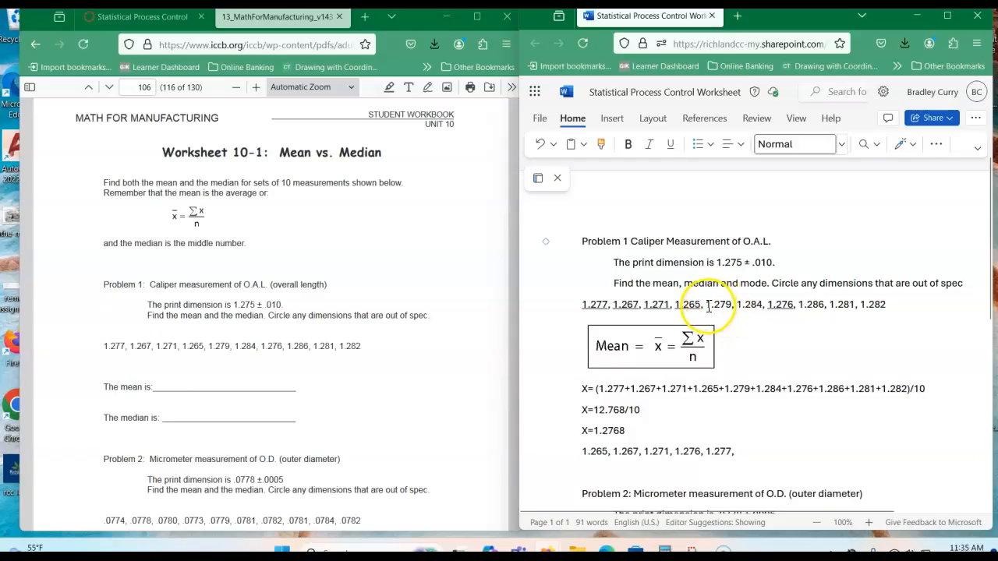
- Underline 1.279 in Problem 1's measurements and add 1.279 to the end of the ascending list
drag(707, 304, 731, 308)
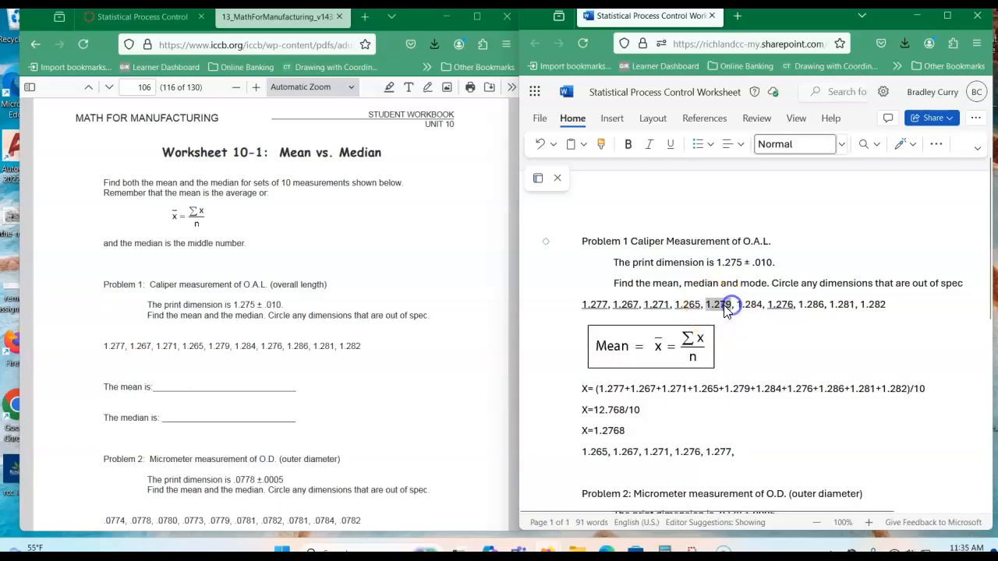
right_click(725, 308)
click(690, 207)
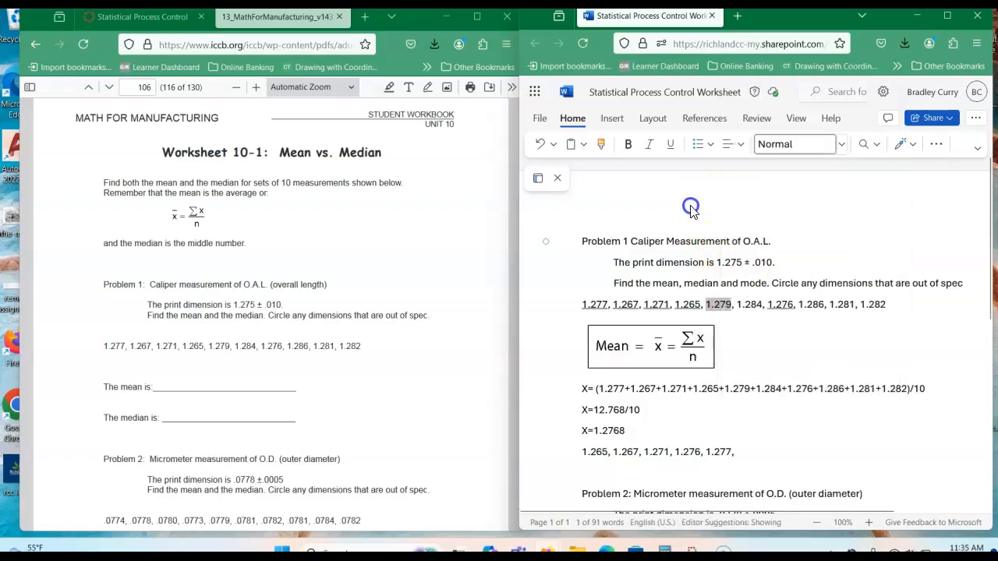
click(670, 144)
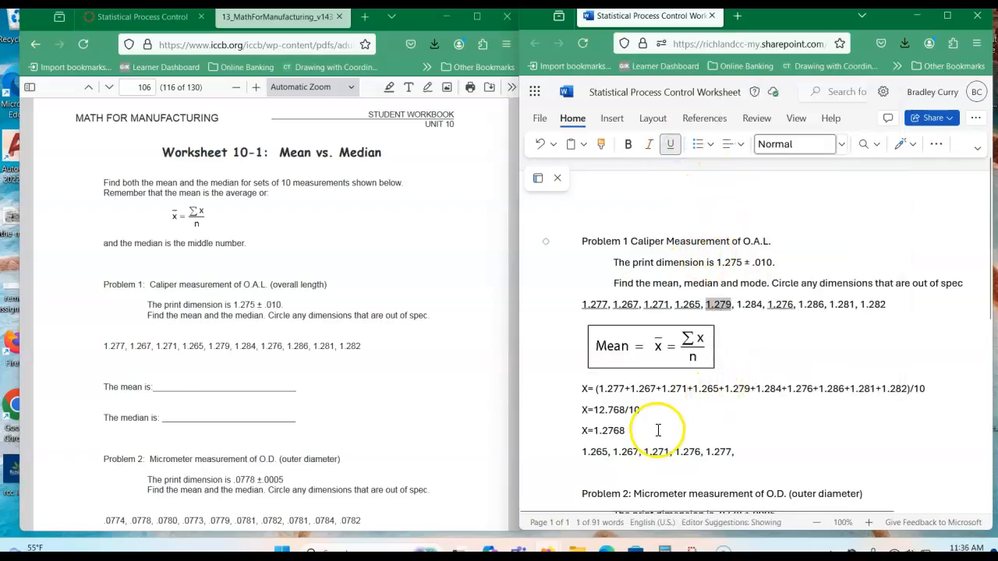
click(761, 453)
text(1.279)
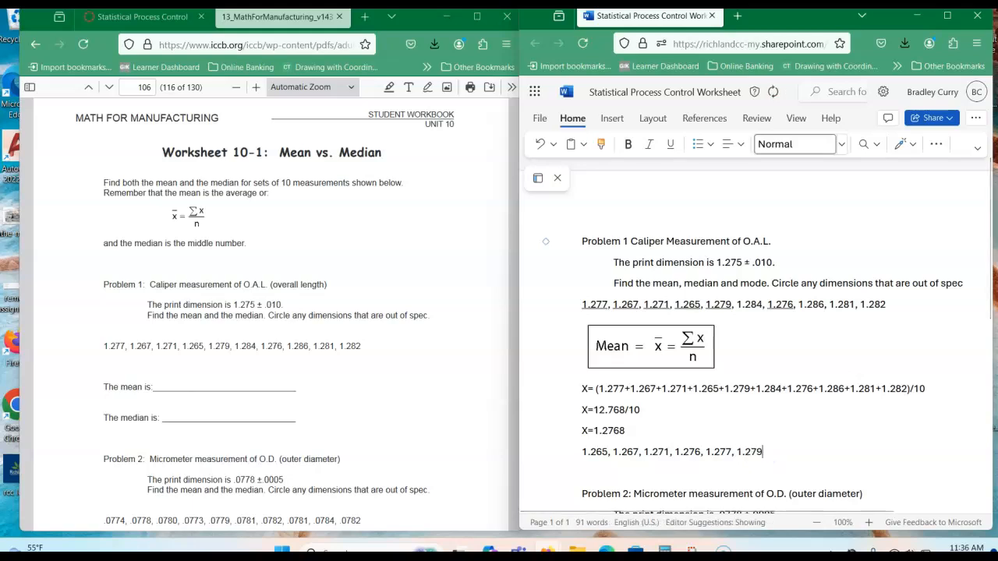
- Underline 1.281 in Problem 1's measurements and add 1.281 and 1.282, separated by commas, to the ascending list
text(,)
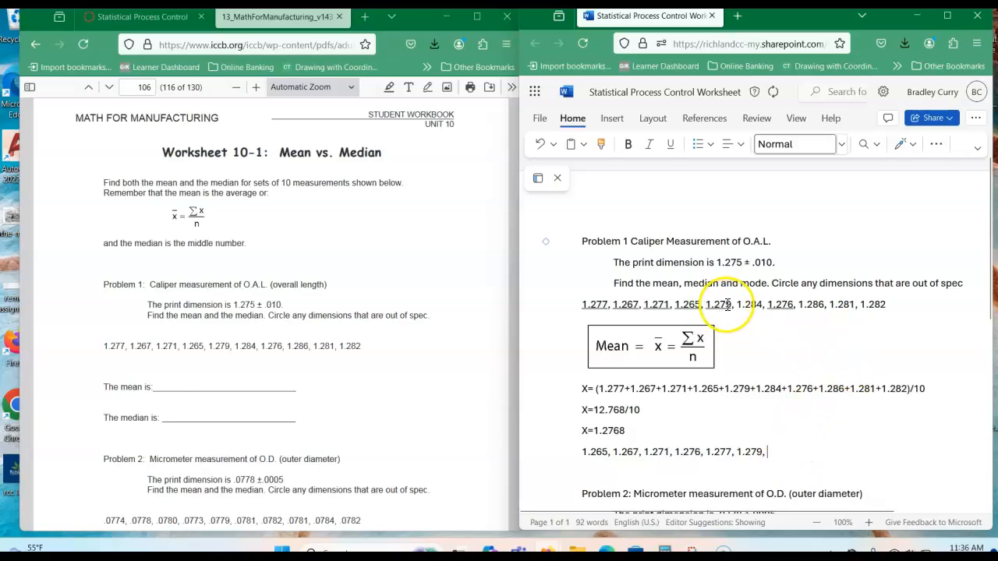
double_click(843, 305)
click(670, 143)
click(787, 447)
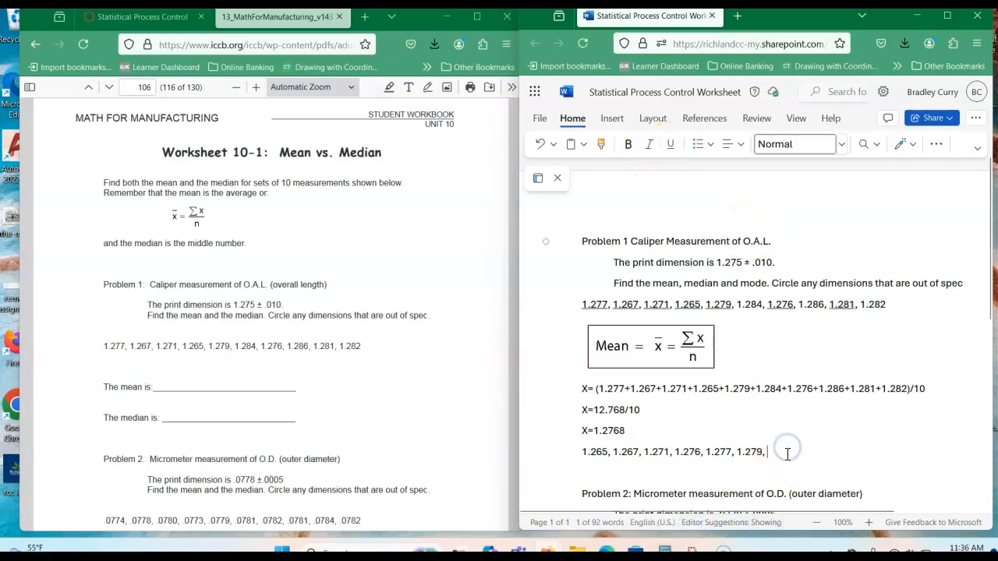
text(1.281, 1.282)
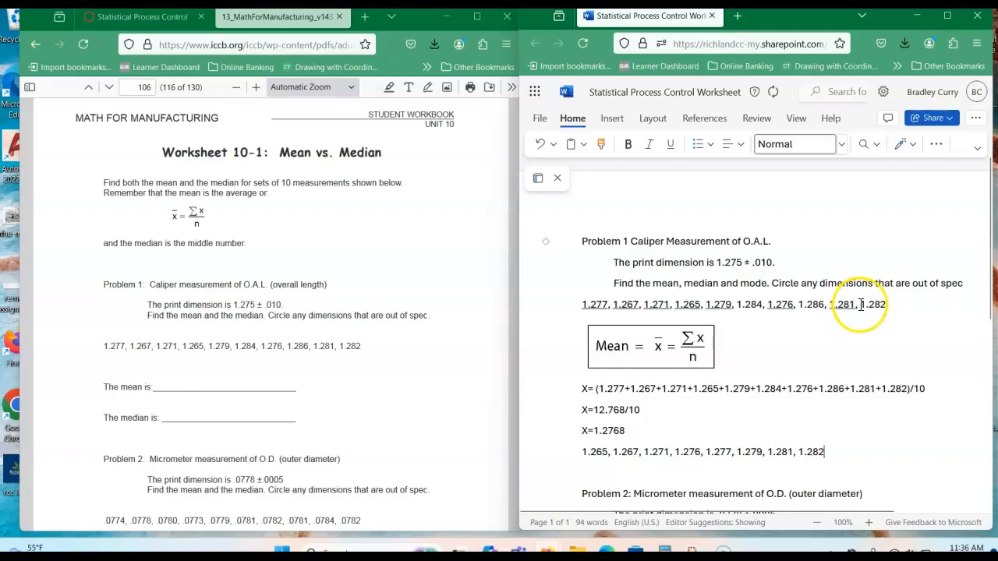
- Underline 1.282 in Problem 1's measurements and finish the ascending list with 1.284 and 1.286
drag(861, 304, 889, 304)
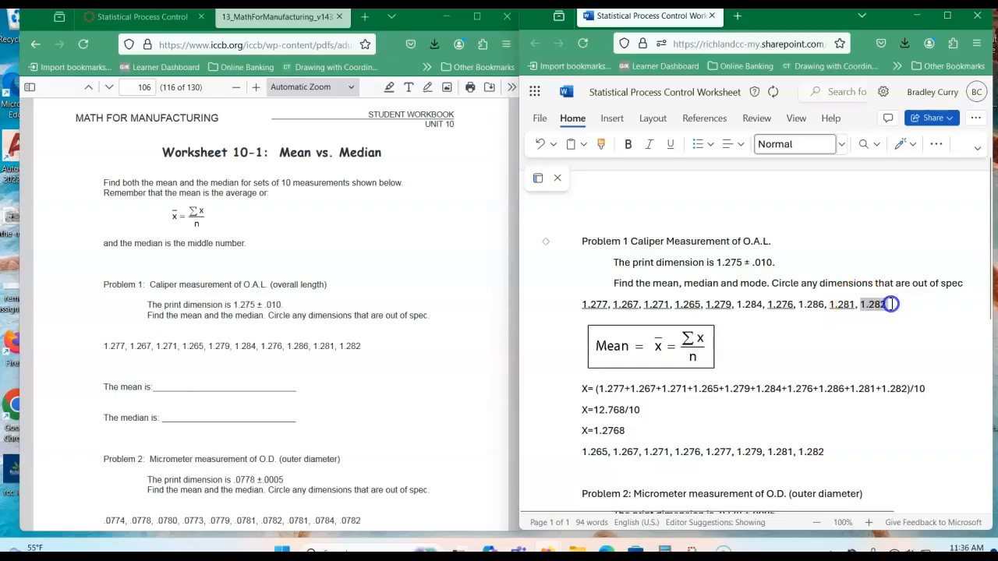
click(678, 145)
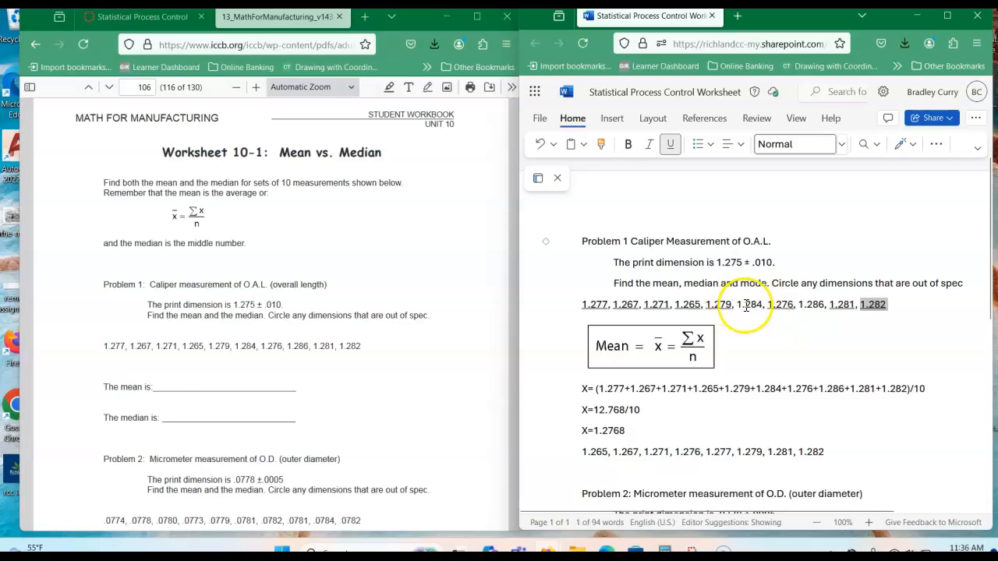
click(833, 457)
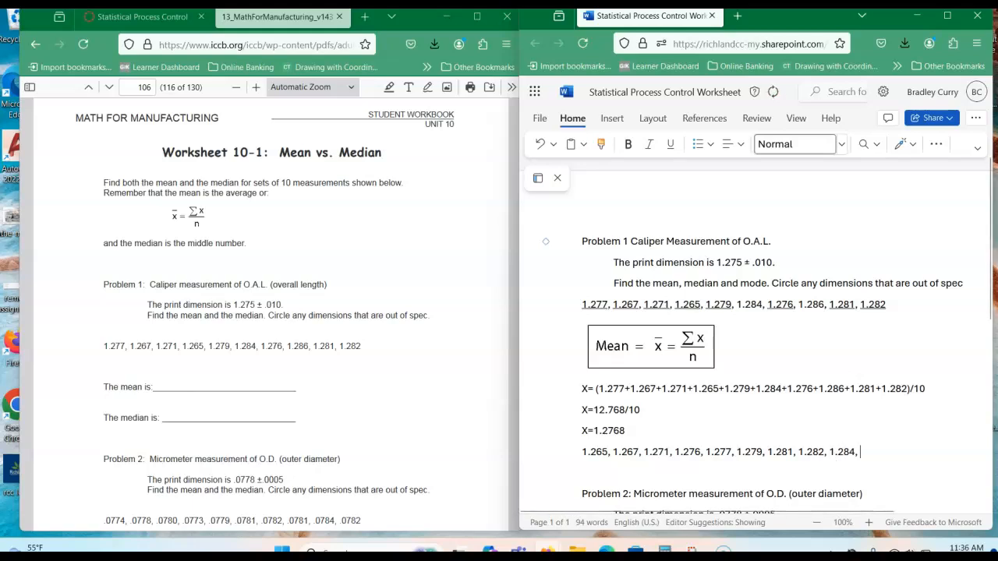
text(286)
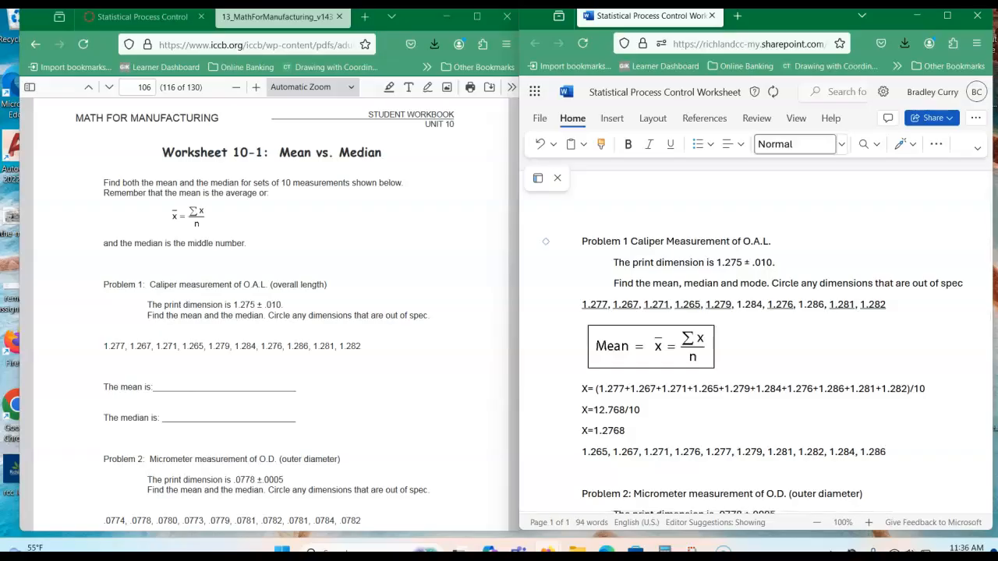
- Underline 1.284 and 1.286 in Problem 1's measurements
drag(738, 304, 758, 304)
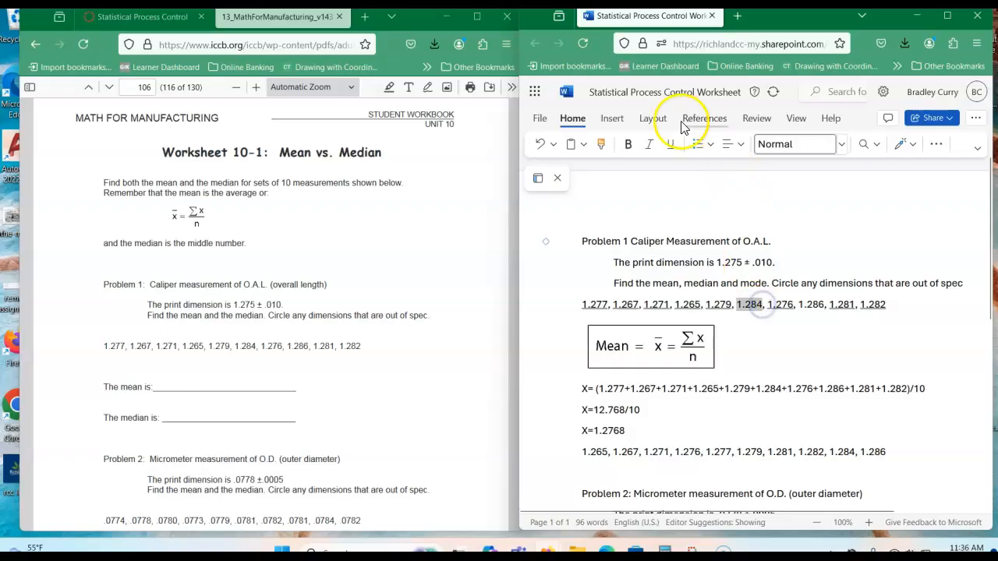
click(670, 144)
drag(798, 306, 827, 311)
click(672, 145)
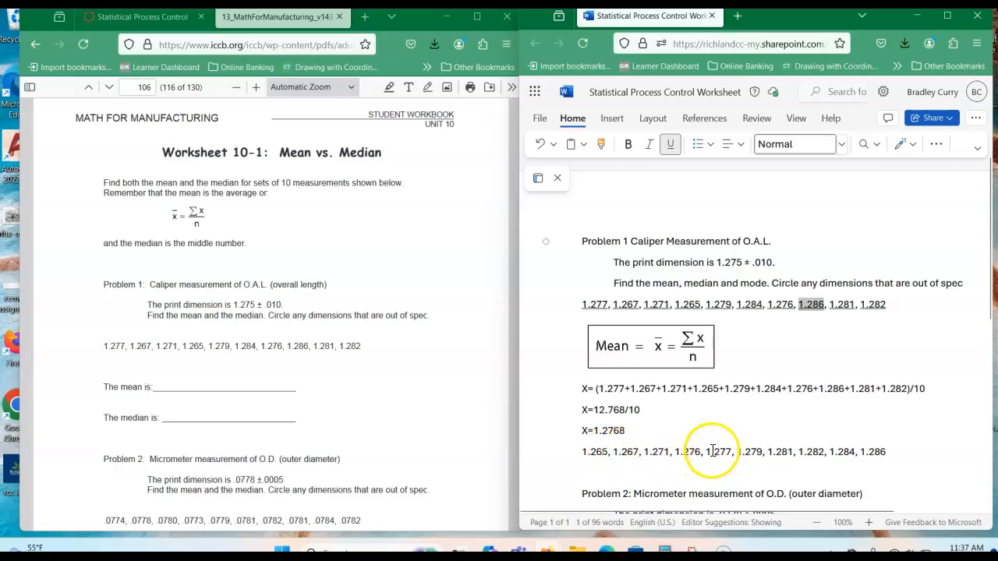
- Make the two middle values of the ascending list, 1.277 and 1.279, bold
drag(705, 451, 759, 459)
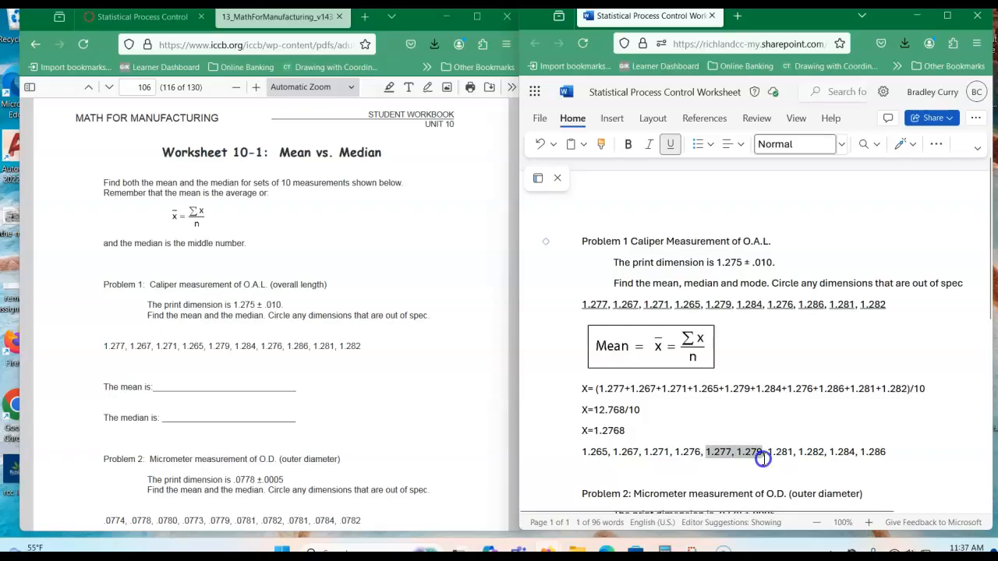
drag(765, 460, 765, 460)
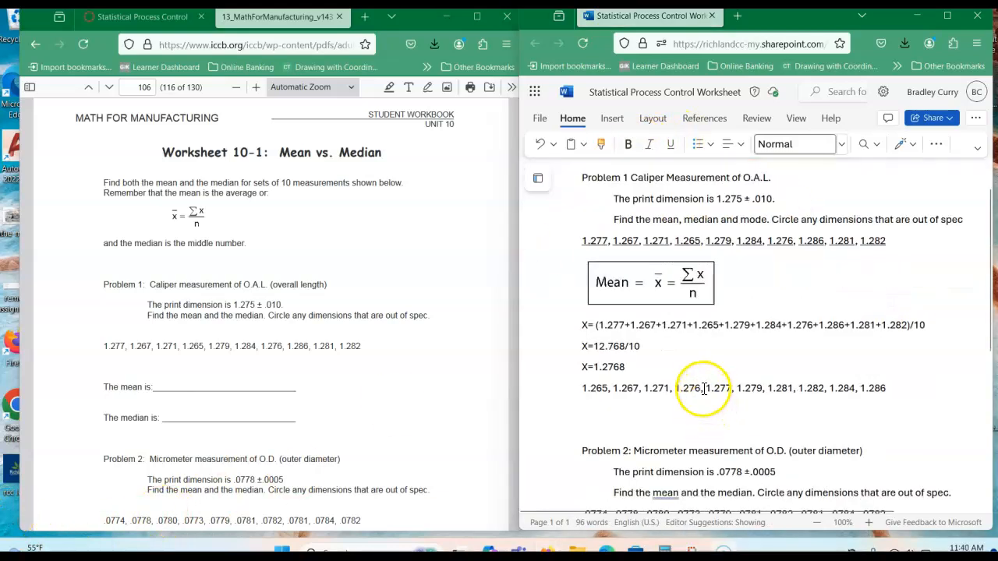
drag(706, 388, 763, 390)
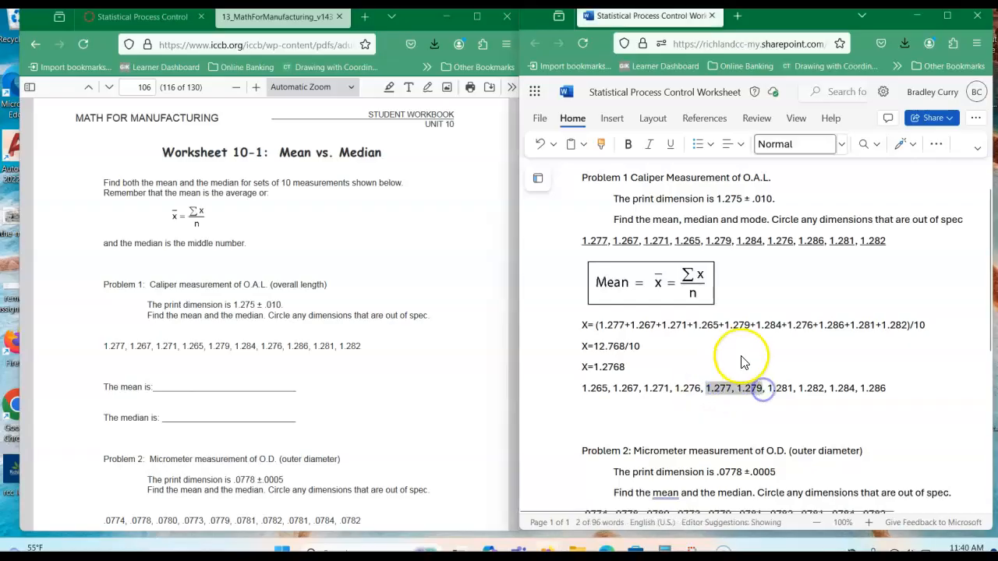
click(627, 145)
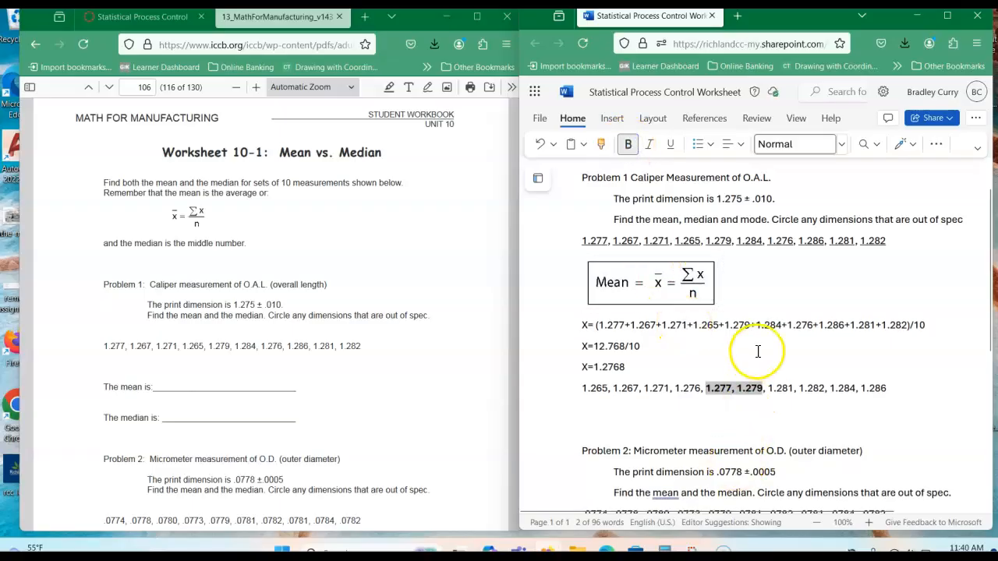
- Below the ascending list, add the lines "Median = (1.277 + 1.279) / 2", "Median = 1.278" and "Mode ="
click(620, 427)
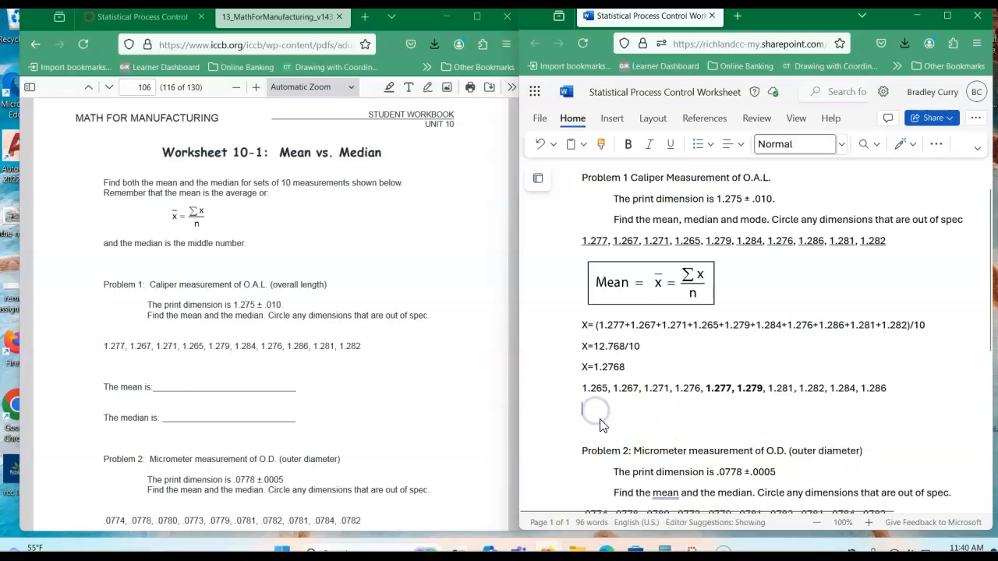
text(Median = (1.277 + 1.279) / 2)
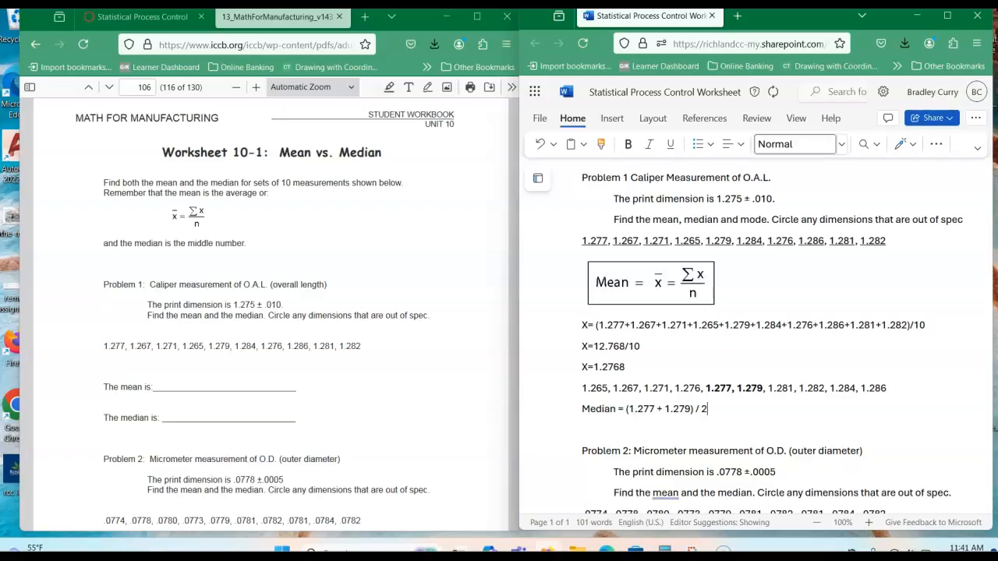
key(Return)
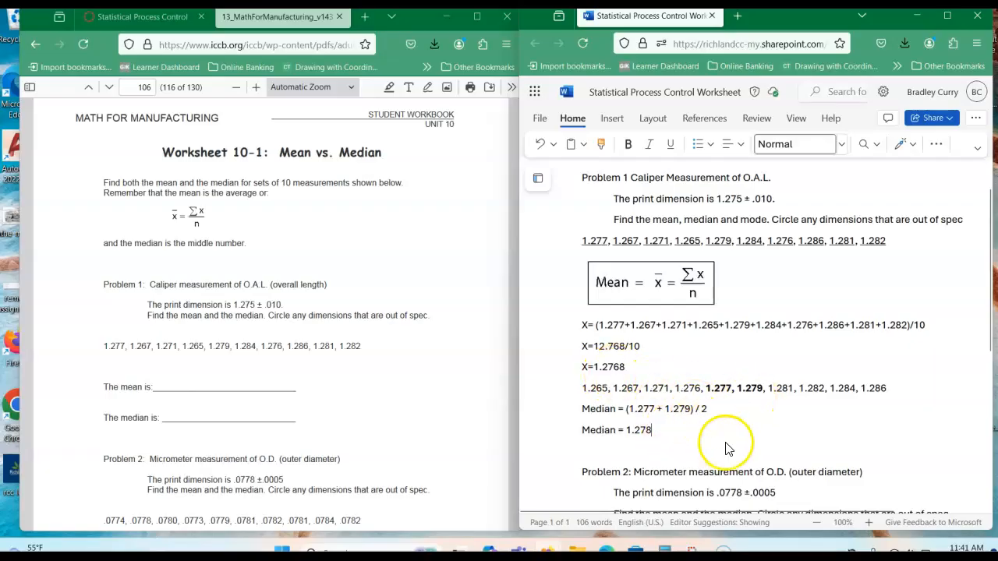
key(Return)
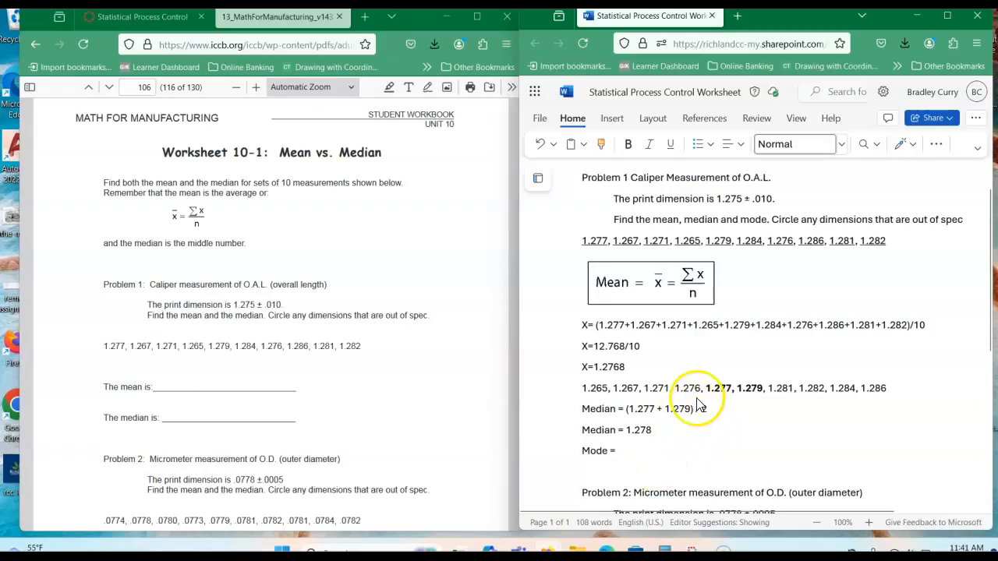
- Copy the ascending list onto a new line above "Mode =" and remove the bold from 1.277 and 1.279 in the copy
click(691, 431)
key(Return)
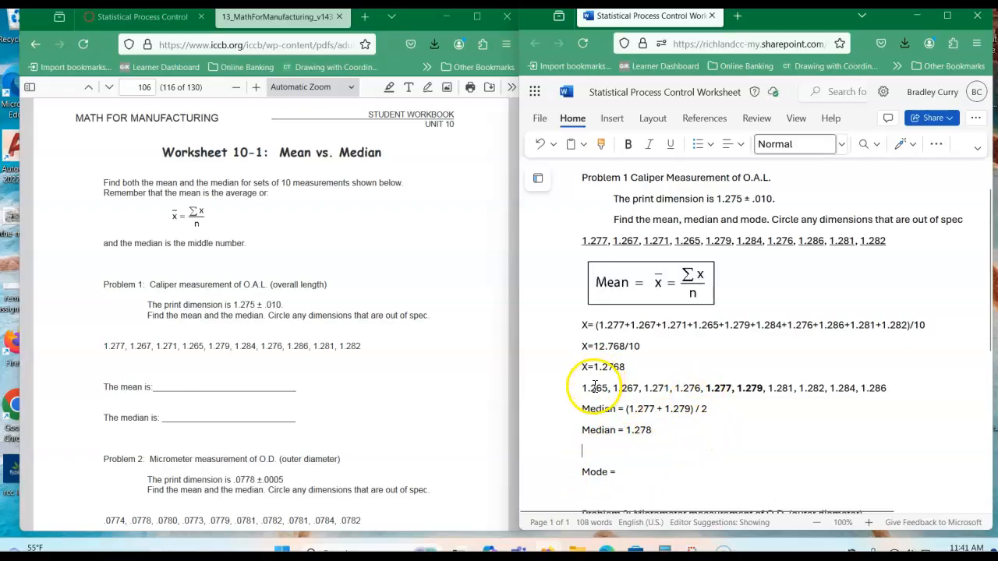
drag(583, 388, 885, 388)
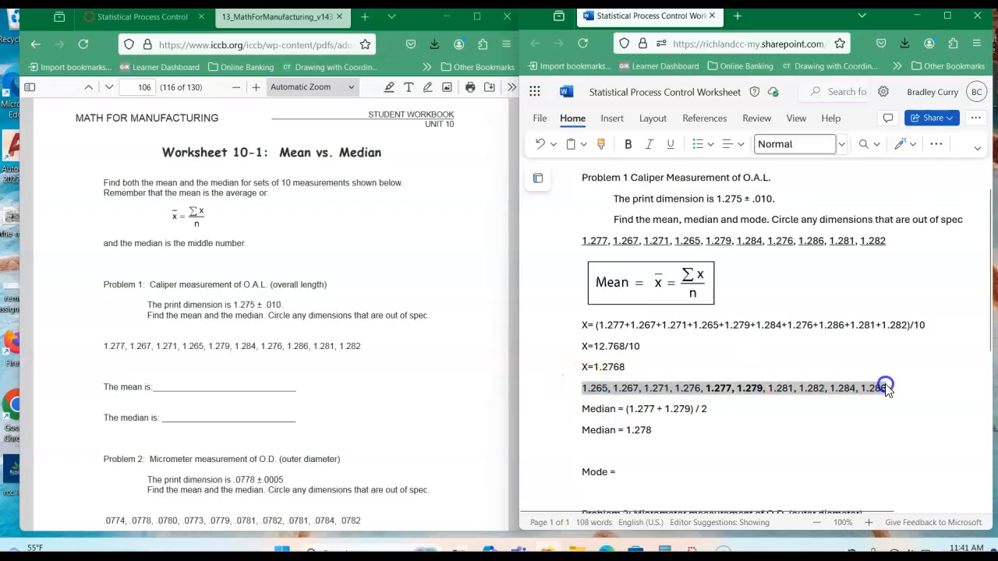
right_click(862, 388)
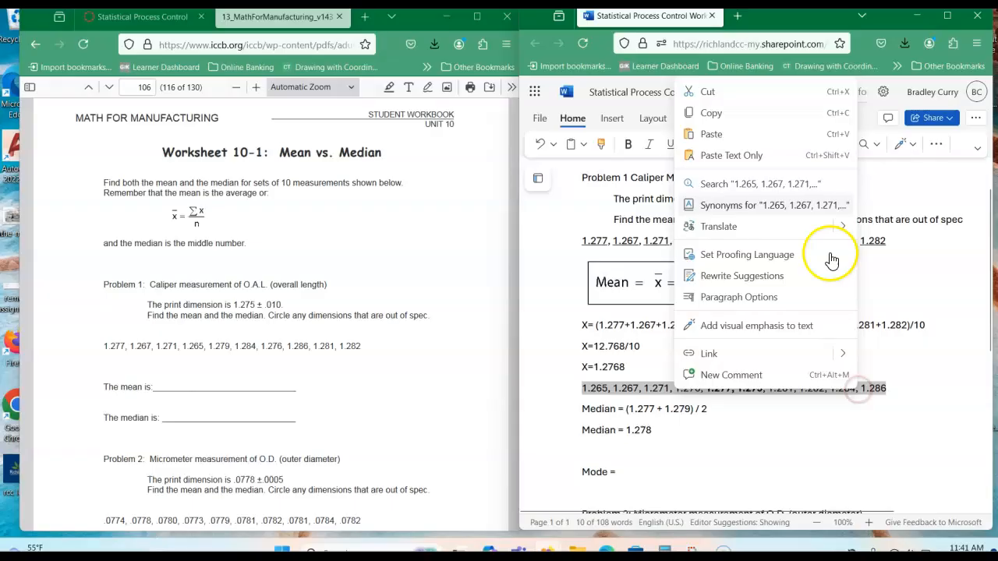
click(713, 121)
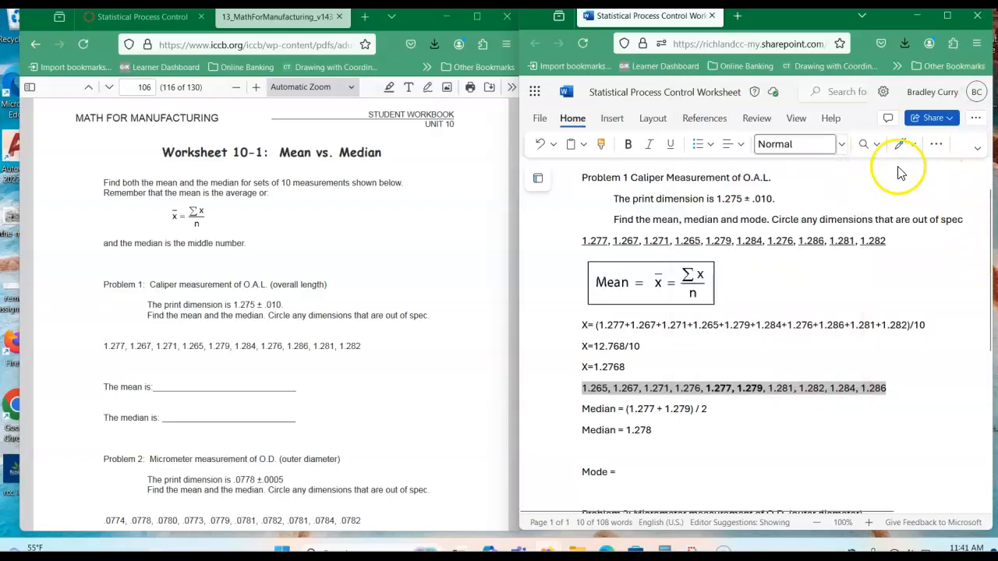
click(593, 447)
right_click(594, 448)
click(616, 262)
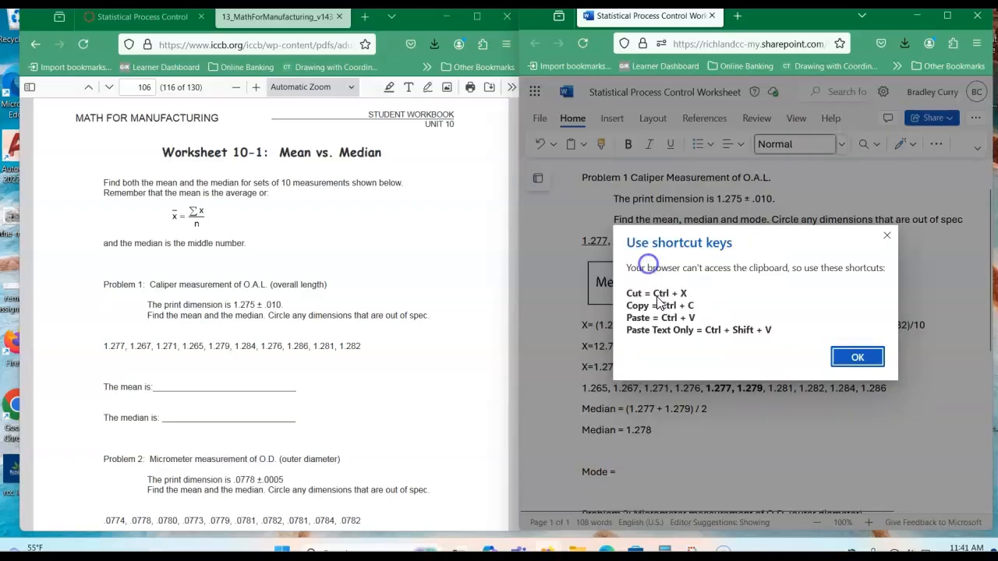
key(ctrl+v)
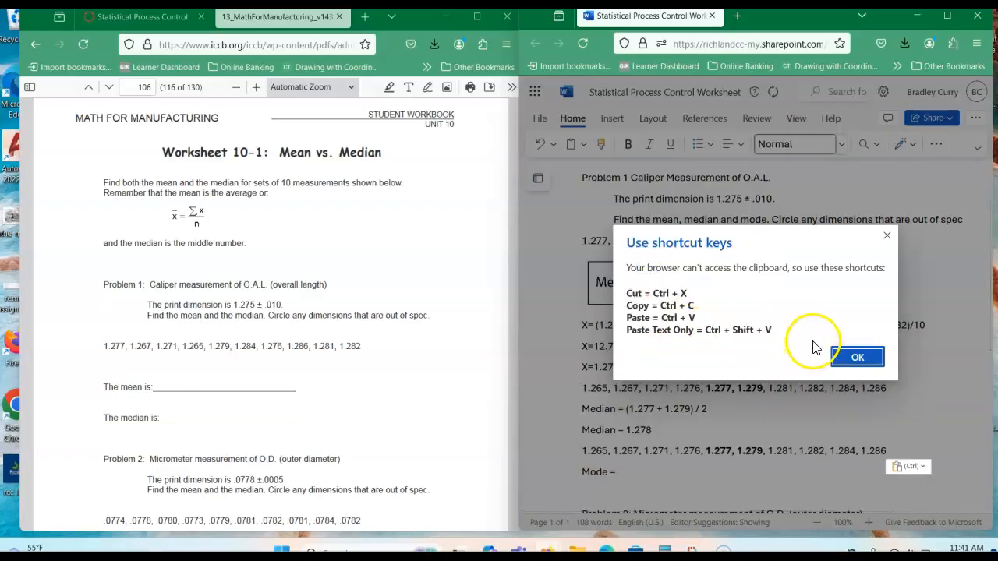
click(858, 358)
drag(706, 452, 768, 452)
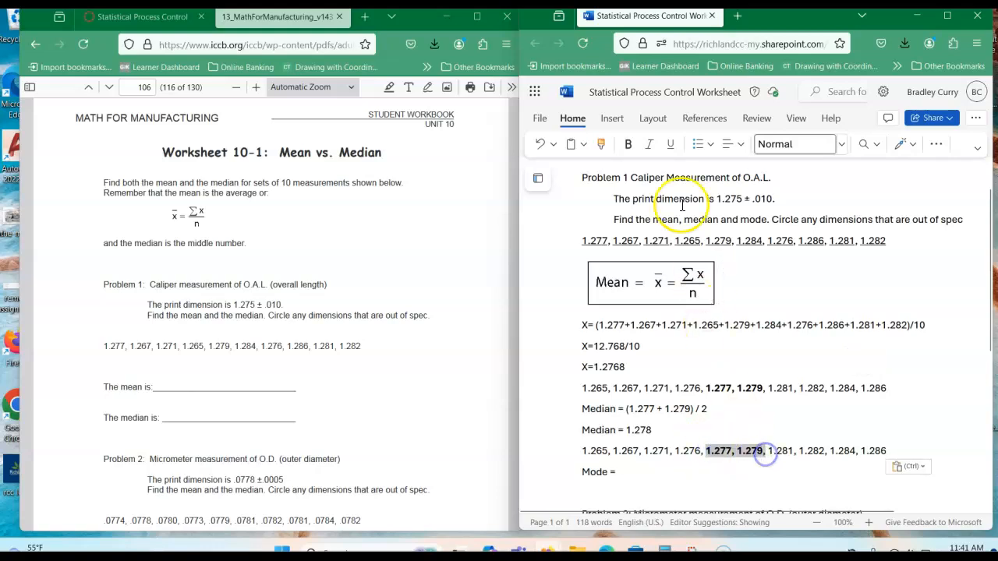
click(824, 413)
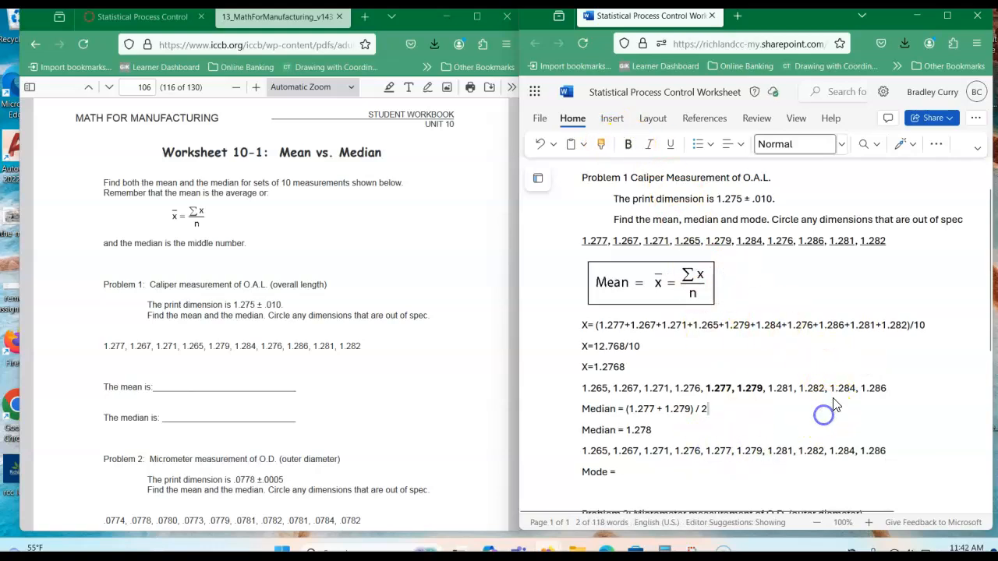
- Complete Problem 1's mode line as "Mode = no mode"
scroll(826, 364, down, 1)
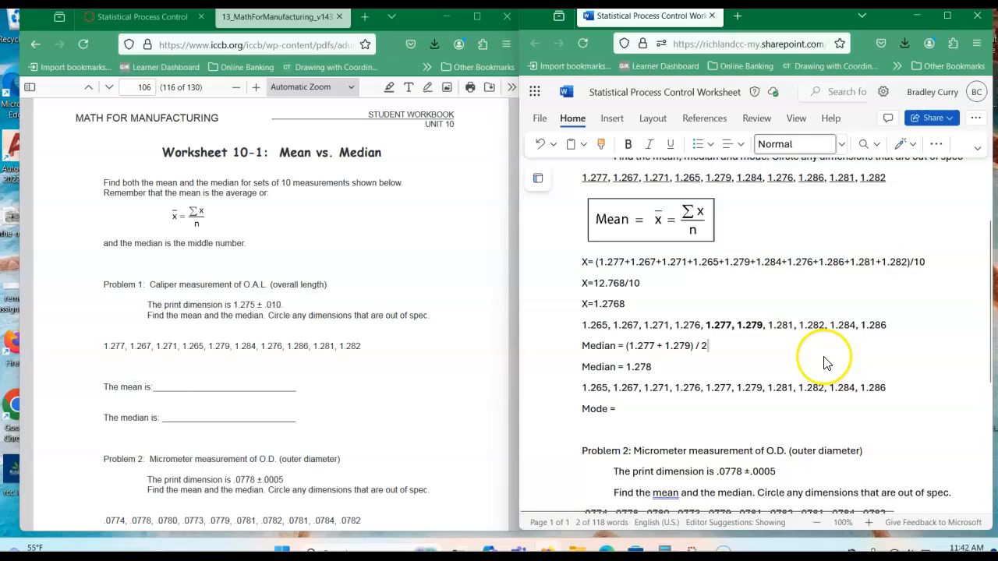
click(641, 413)
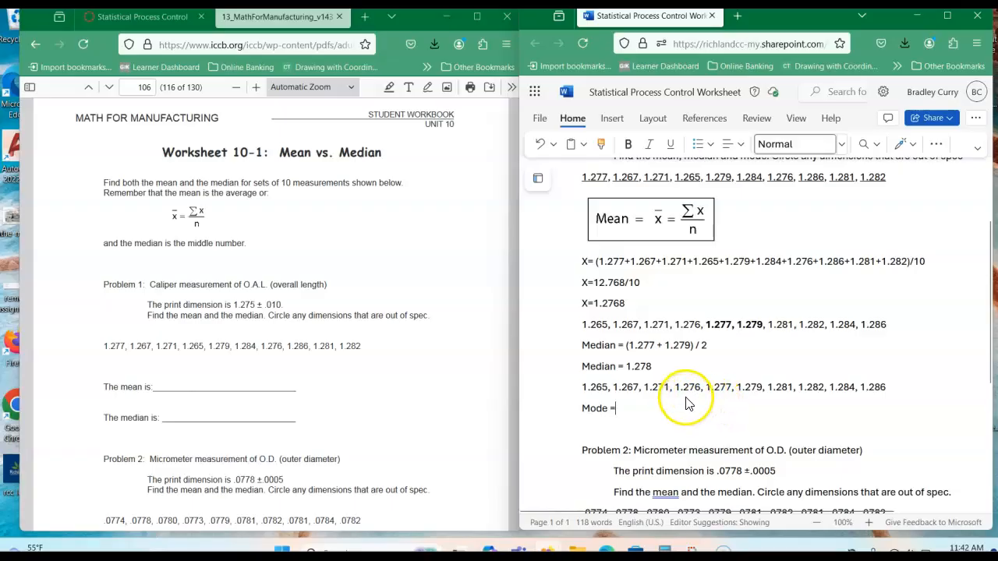
click(614, 408)
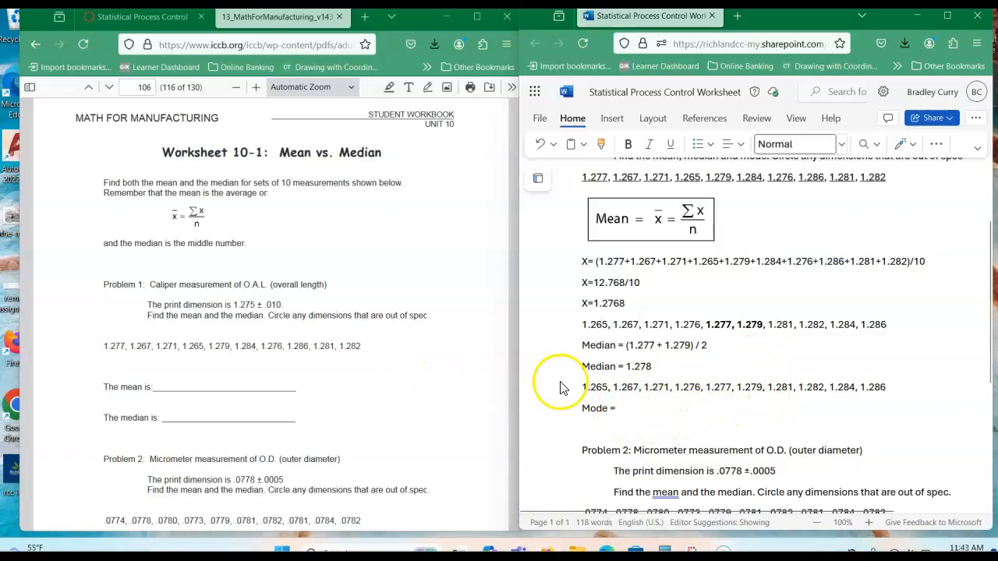
click(638, 412)
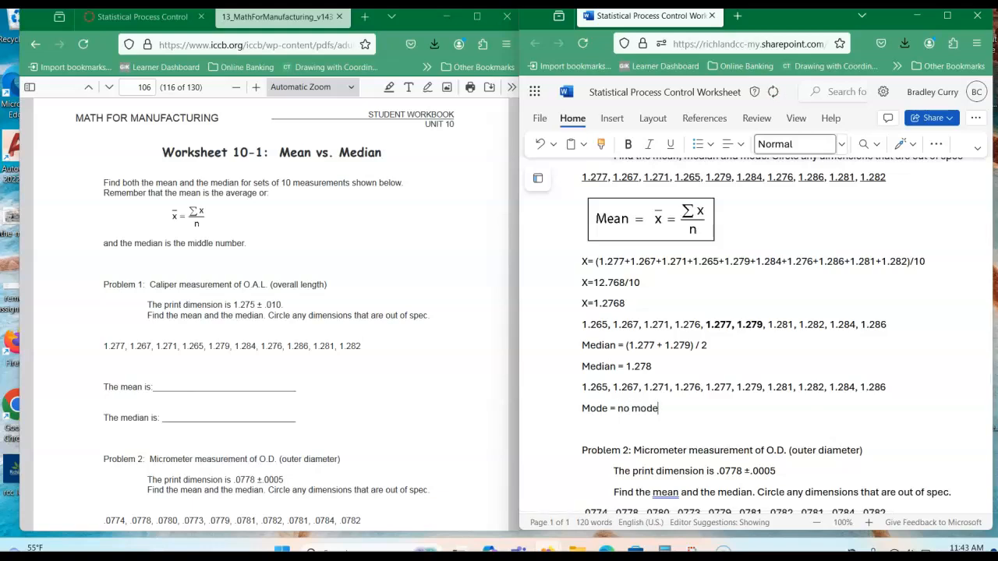
- Review Problem 1's mean, median and mode work, and examine Problem 2's measurements and answer blanks in the worksheet and workbook
scroll(249, 371, down, 2)
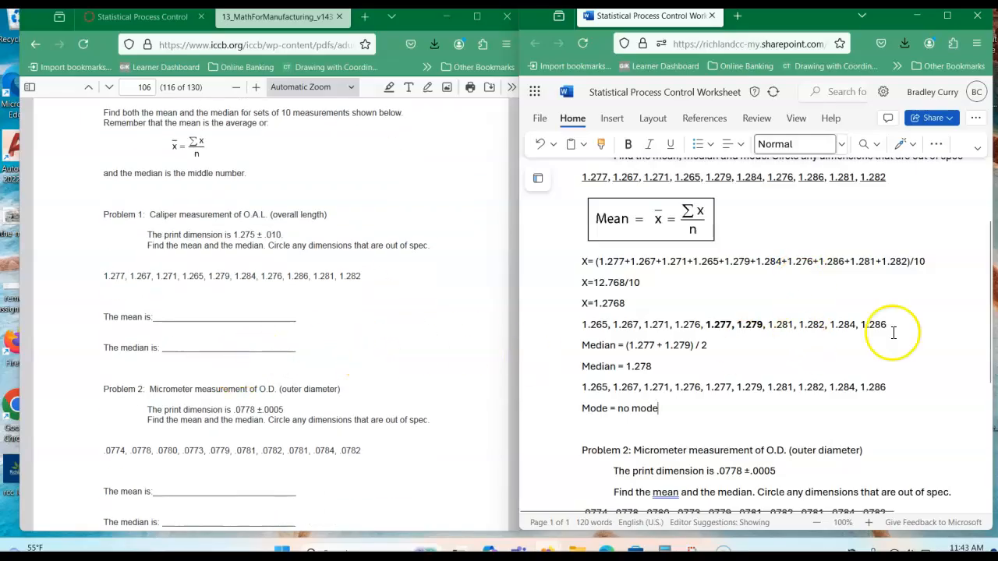
scroll(897, 359, up, 2)
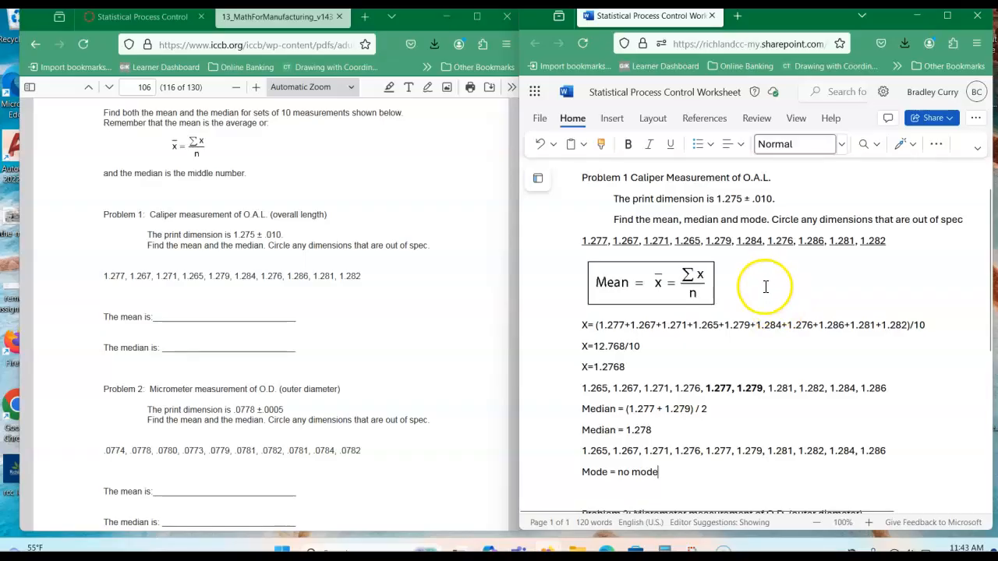
scroll(765, 288, down, 5)
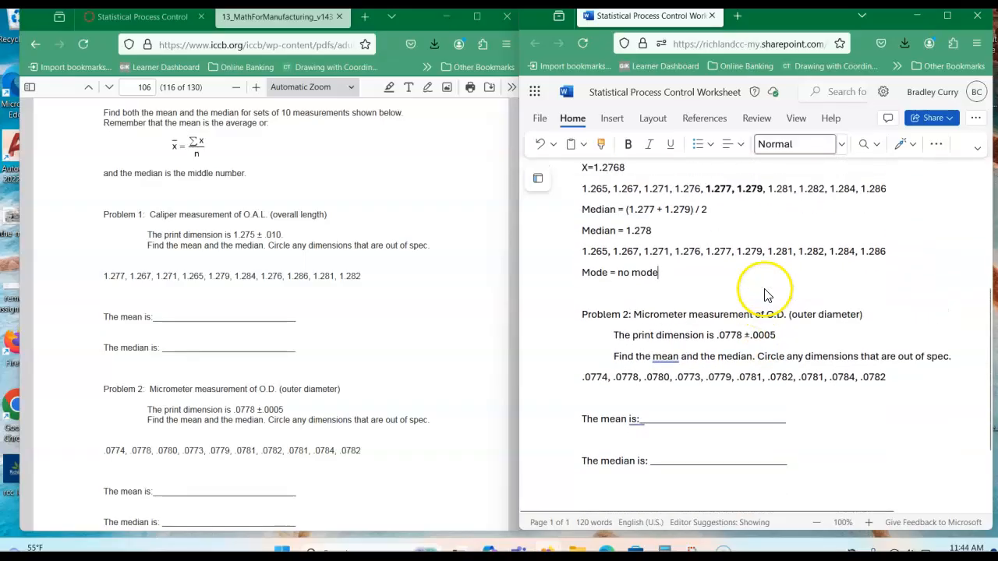
scroll(764, 294, up, 3)
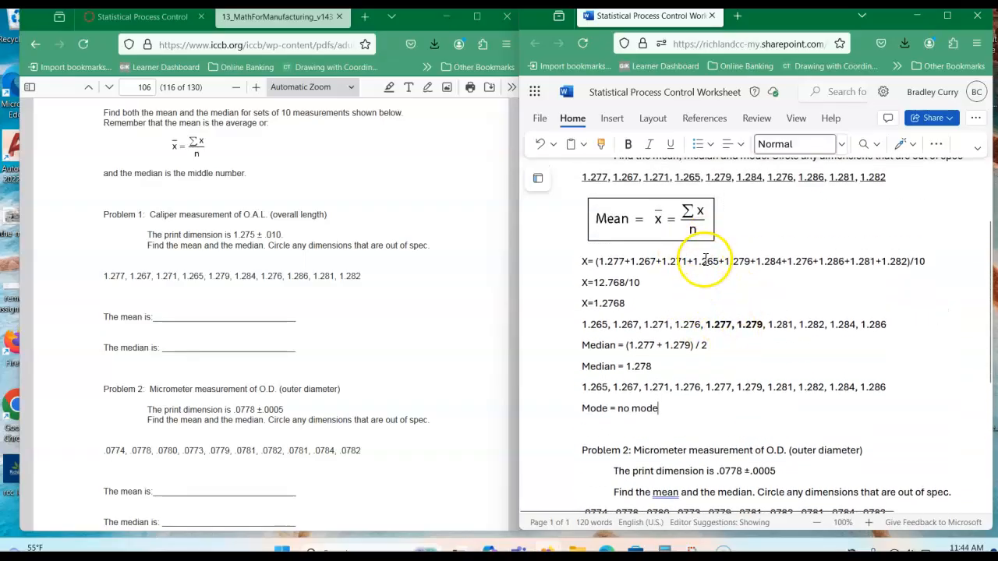
scroll(705, 260, up, 2)
scroll(686, 312, down, 8)
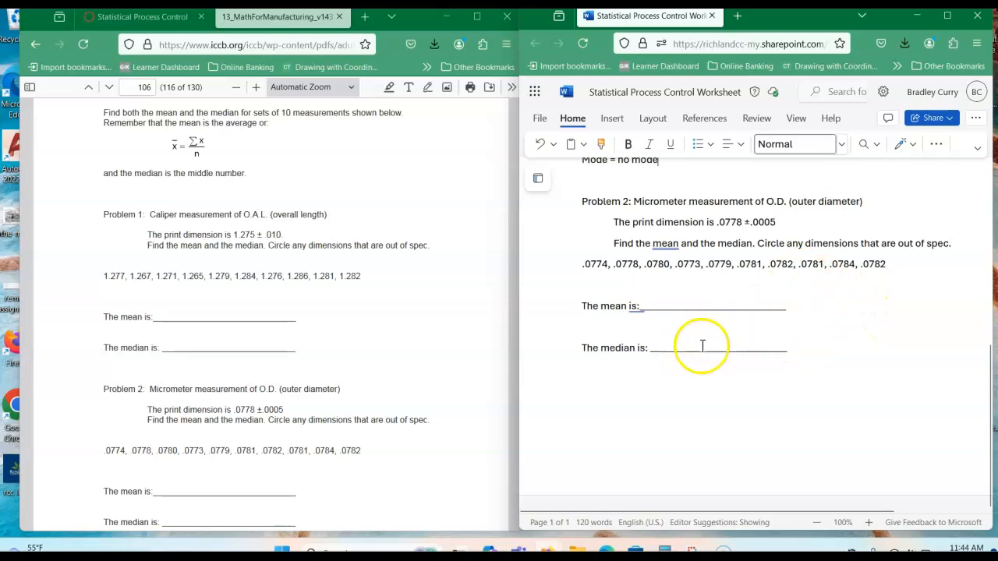
scroll(352, 374, down, 2)
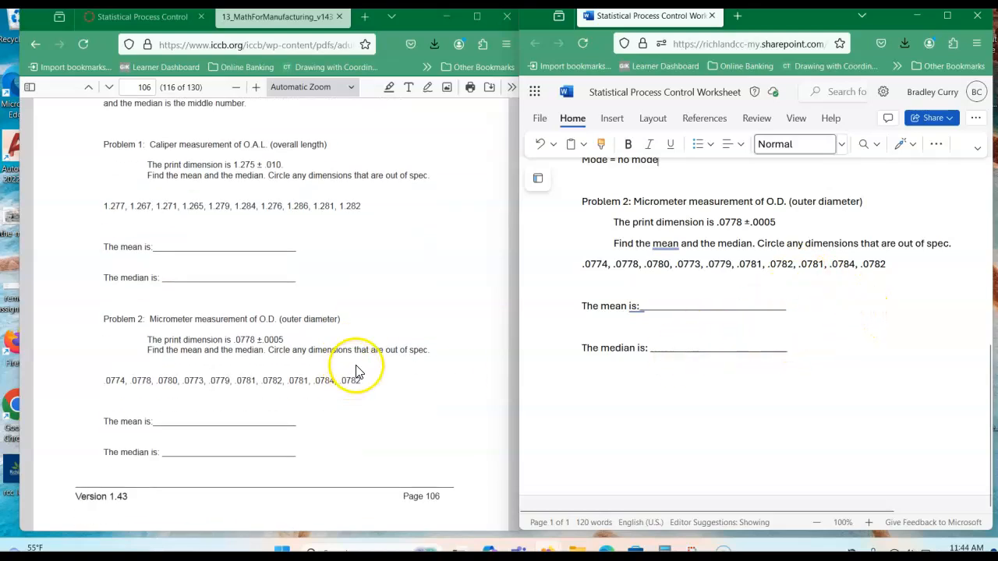
scroll(709, 370, up, 5)
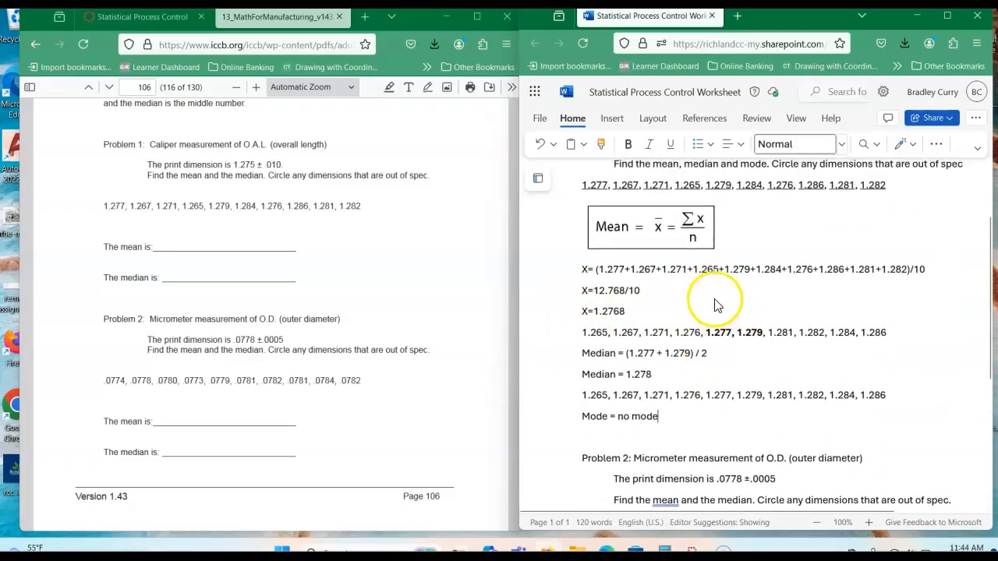
scroll(710, 302, up, 1)
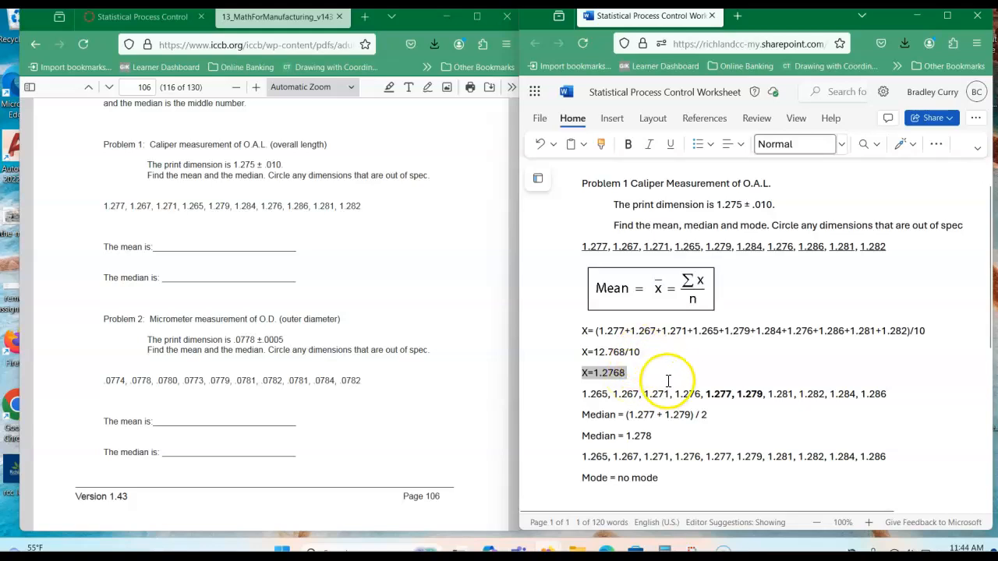
scroll(675, 390, down, 4)
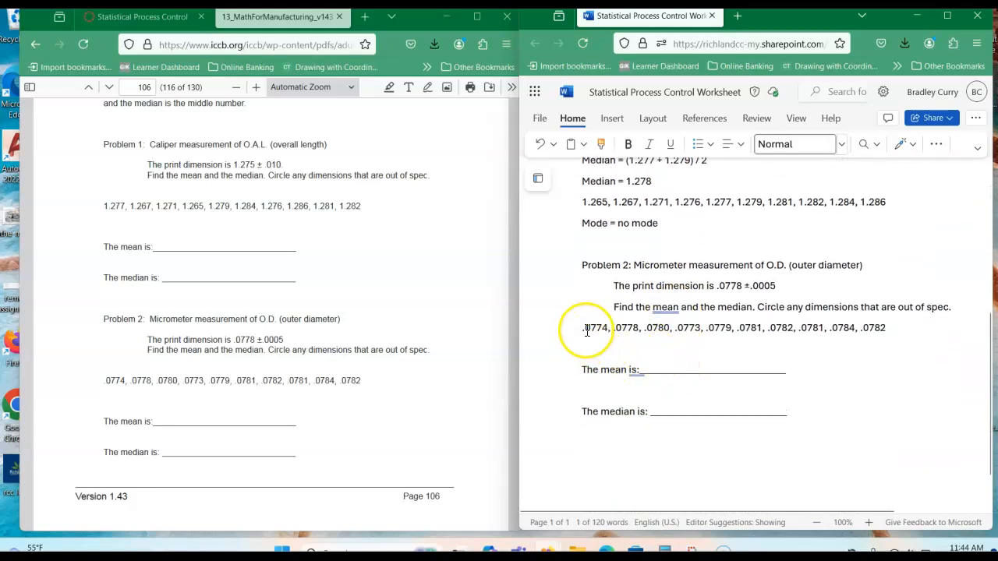